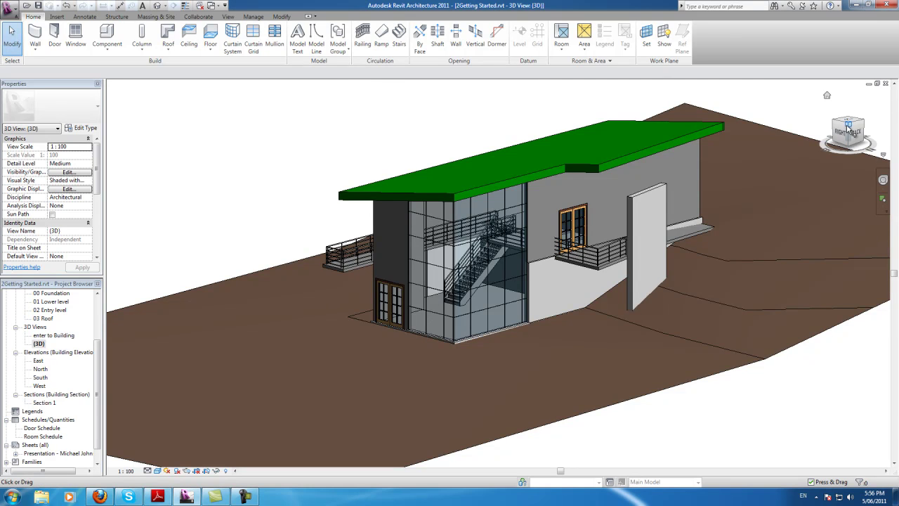
Orbit and zoom the 3D view to examine the building's glazed corner, roof, balconies and surrounding terrain from several angles
{"action": "left_click", "coordinate": [849, 127]}
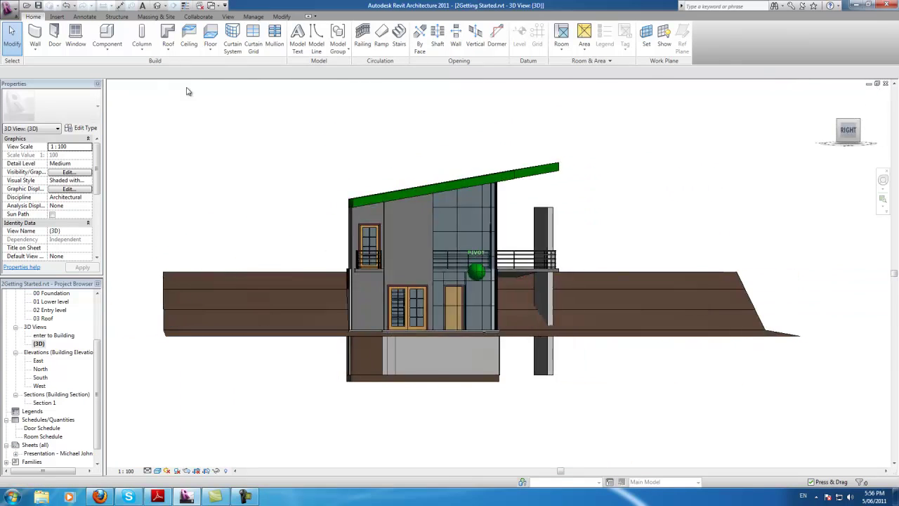
{"action": "left_click_drag", "start_coordinate": [187, 88], "coordinate": [828, 166]}
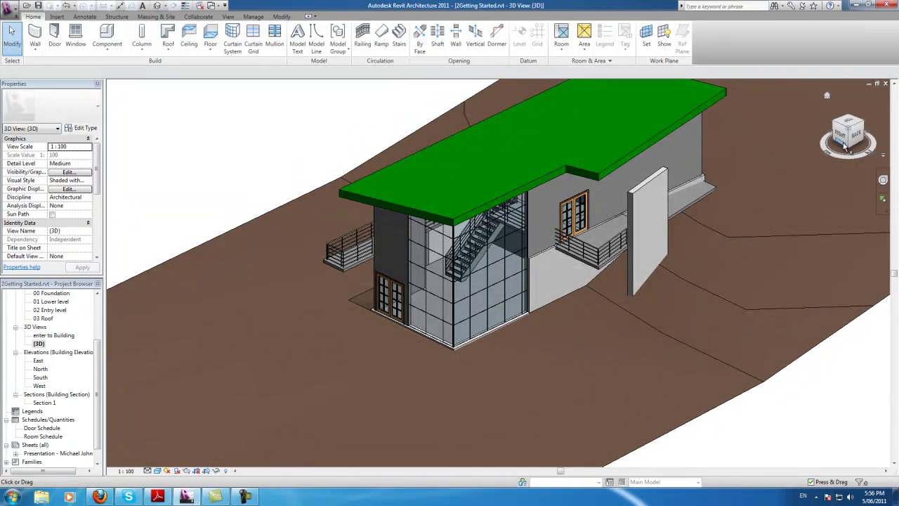
{"action": "mouse_move", "coordinate": [849, 136]}
{"action": "left_mouse_down"}
{"action": "mouse_move", "coordinate": [849, 124]}
{"action": "mouse_move", "coordinate": [835, 128]}
{"action": "left_mouse_up"}
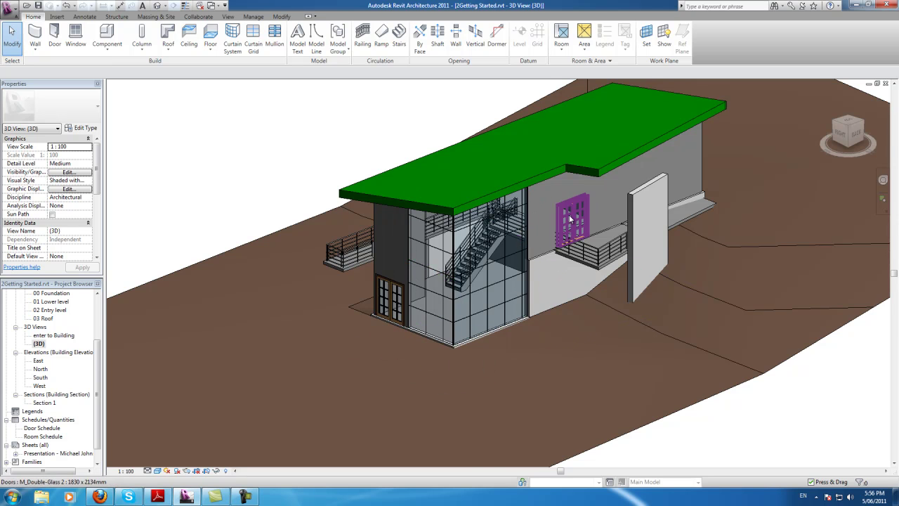
{"action": "scroll", "coordinate": [490, 284], "scroll_direction": "down", "scroll_amount": 1}
{"action": "scroll", "coordinate": [466, 307], "scroll_direction": "down", "scroll_amount": 2}
{"action": "scroll", "coordinate": [459, 236], "scroll_direction": "up", "scroll_amount": 5}
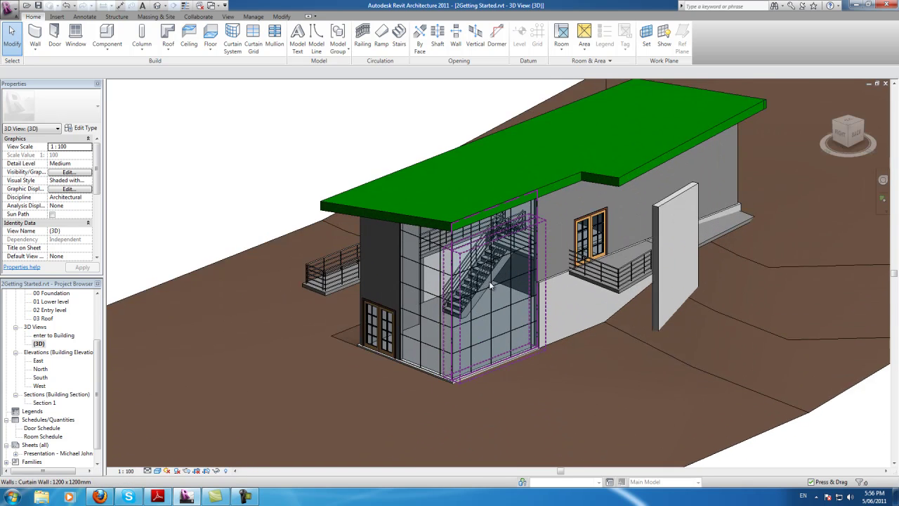
{"action": "scroll", "coordinate": [458, 235], "scroll_direction": "down", "scroll_amount": 3}
{"action": "scroll", "coordinate": [443, 225], "scroll_direction": "up", "scroll_amount": 1}
{"action": "scroll", "coordinate": [420, 208], "scroll_direction": "up", "scroll_amount": 3}
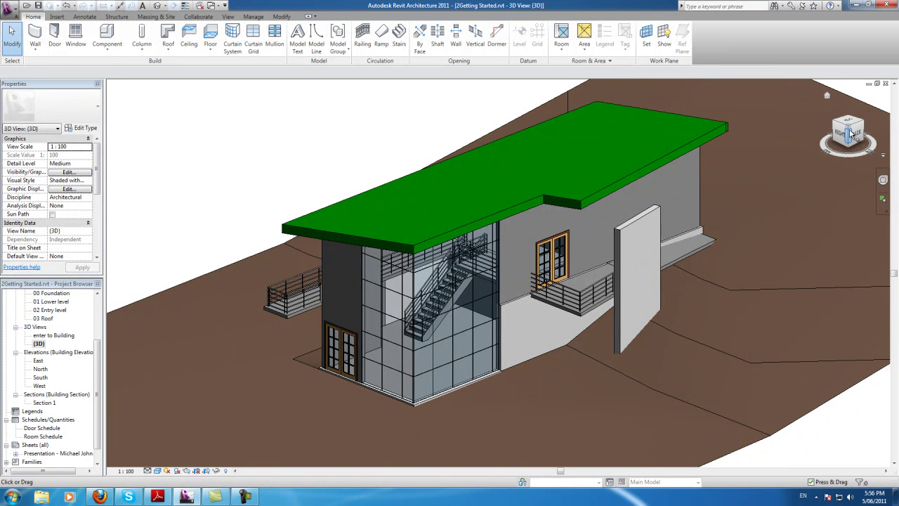
{"action": "left_click_drag", "start_coordinate": [848, 130], "coordinate": [749, 117]}
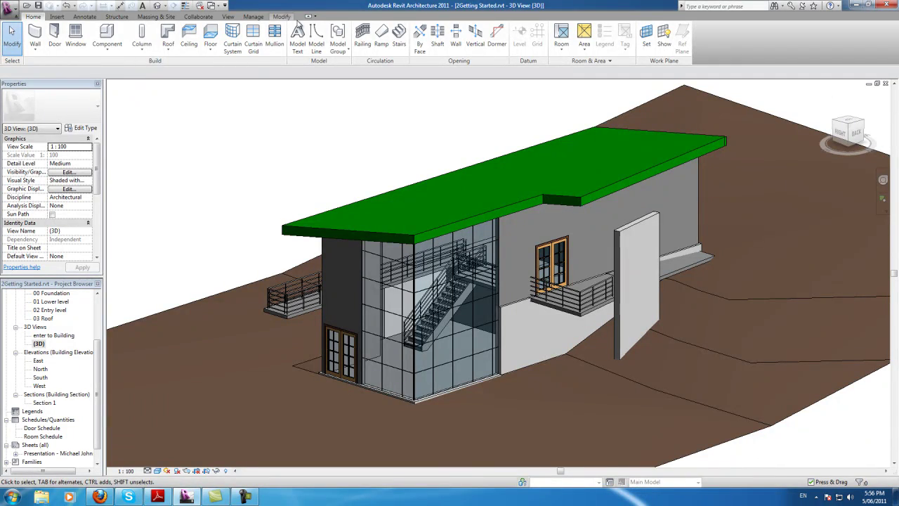
Examine the render appearances of the Default Wall and Masonry materials in the project's material library
{"action": "left_click", "coordinate": [253, 16]}
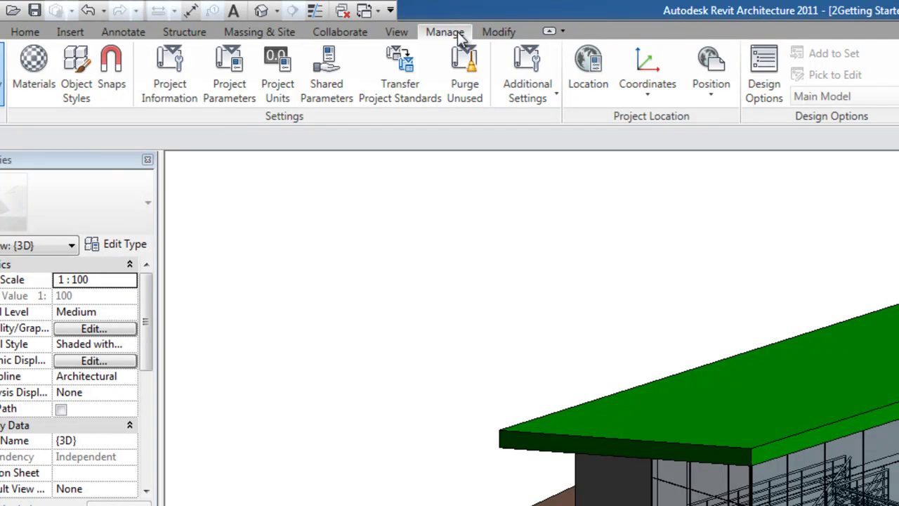
{"action": "left_click", "coordinate": [34, 70]}
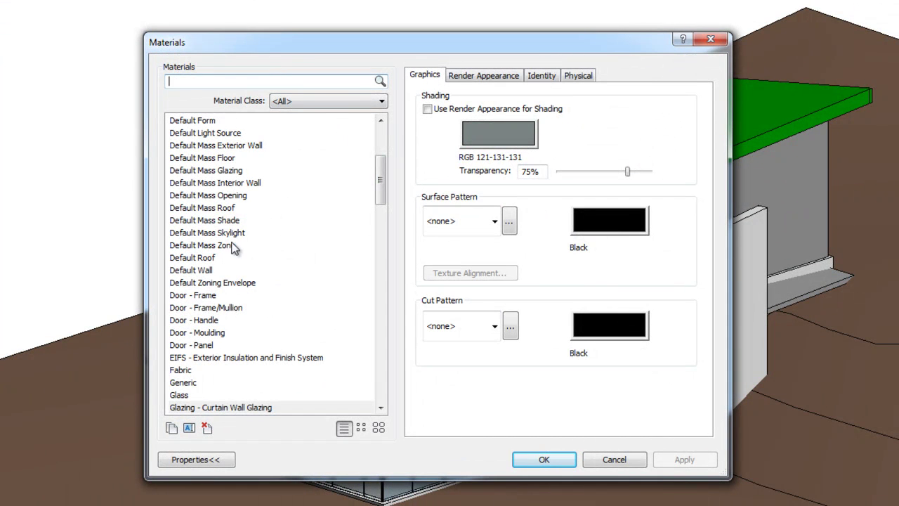
{"action": "left_click", "coordinate": [200, 273]}
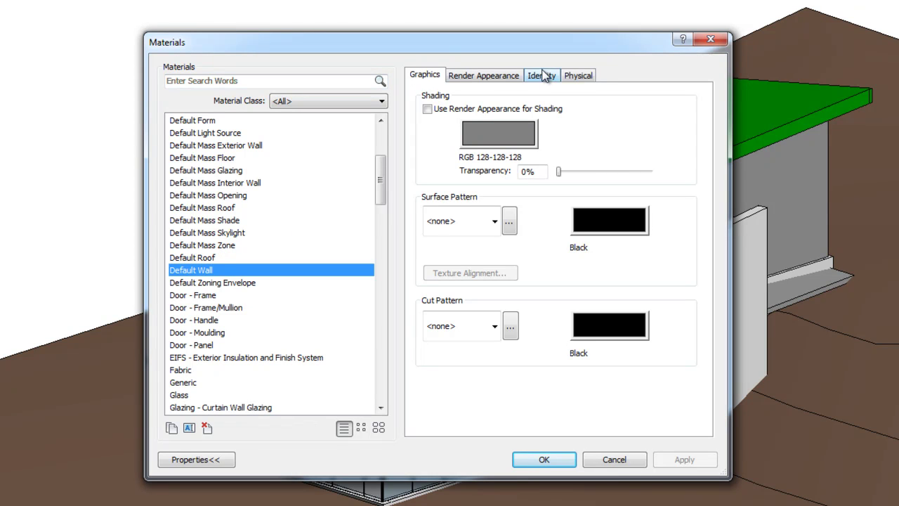
{"action": "left_click", "coordinate": [464, 75]}
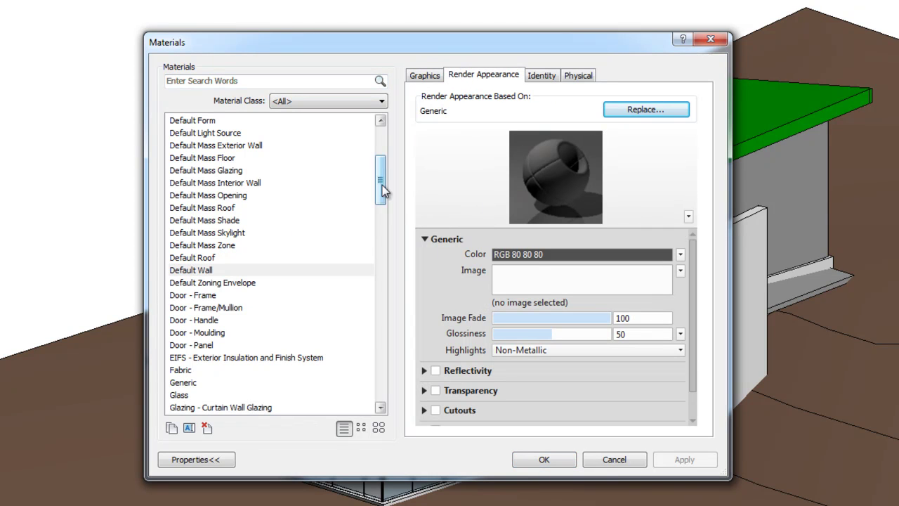
{"action": "left_click_drag", "start_coordinate": [385, 189], "coordinate": [384, 234]}
{"action": "left_click", "coordinate": [196, 271]}
{"action": "left_click", "coordinate": [196, 282]}
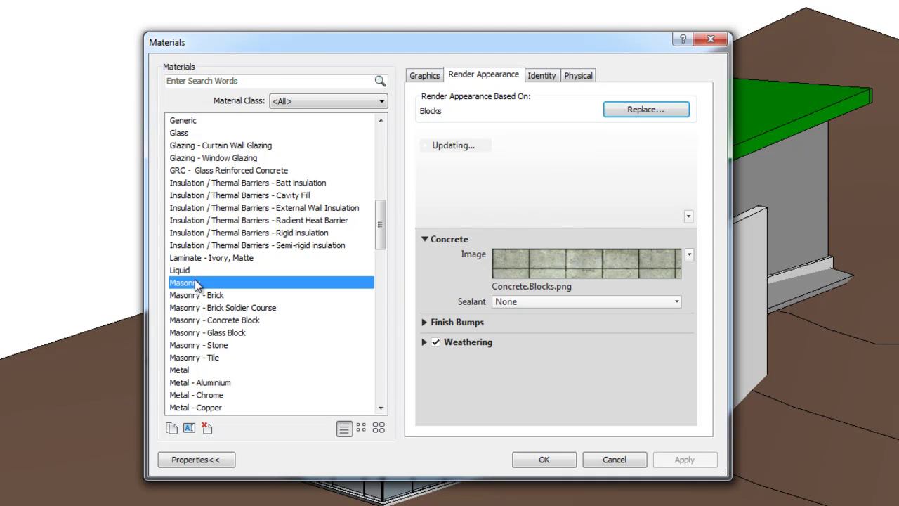
{"action": "left_click_drag", "start_coordinate": [383, 226], "coordinate": [384, 142]}
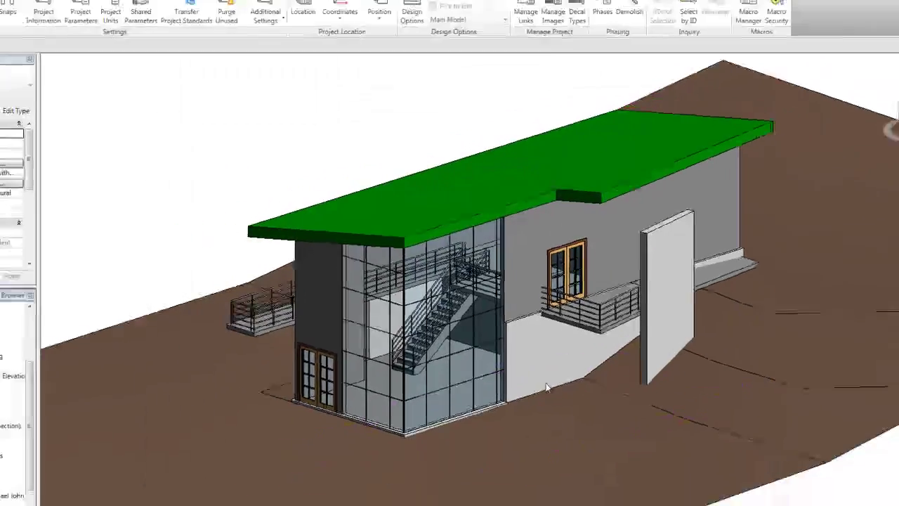
{"action": "scroll", "coordinate": [446, 364], "scroll_direction": "down", "scroll_amount": 2}
{"action": "scroll", "coordinate": [443, 363], "scroll_direction": "up", "scroll_amount": 1}
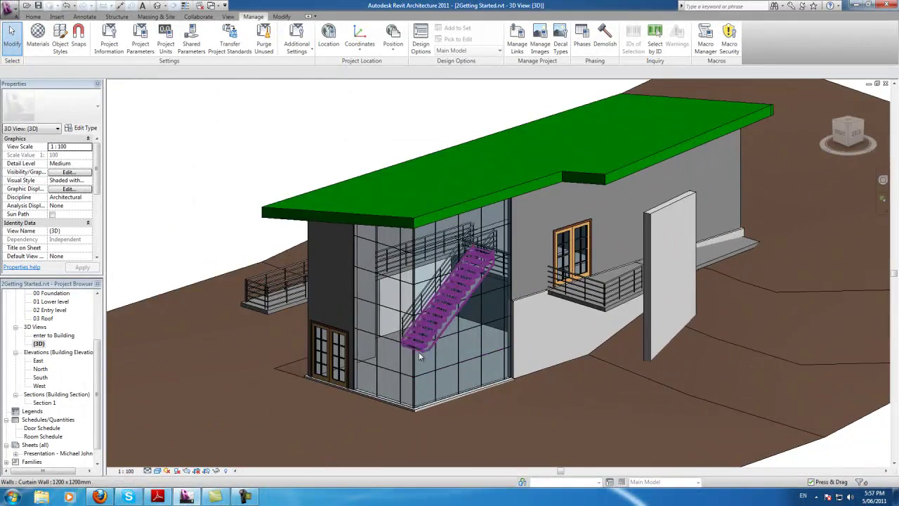
{"action": "scroll", "coordinate": [425, 302], "scroll_direction": "up", "scroll_amount": 1}
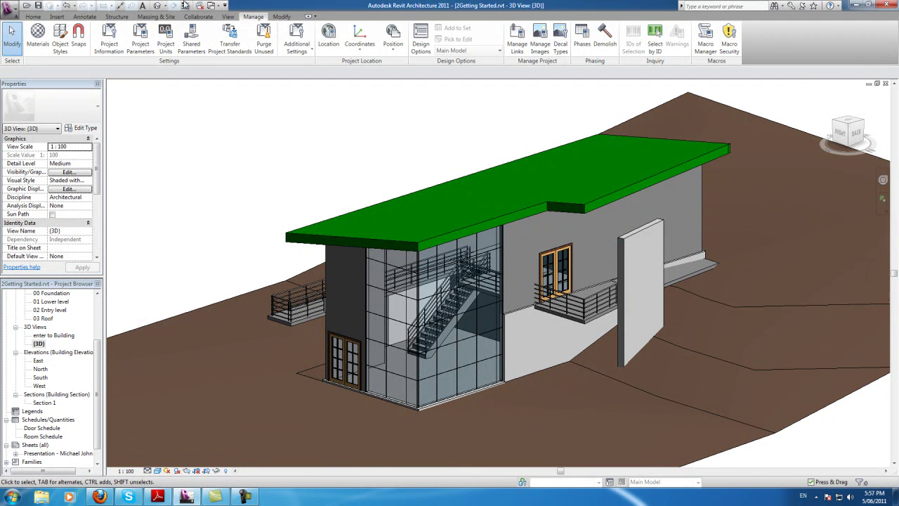
{"action": "left_click", "coordinate": [37, 17]}
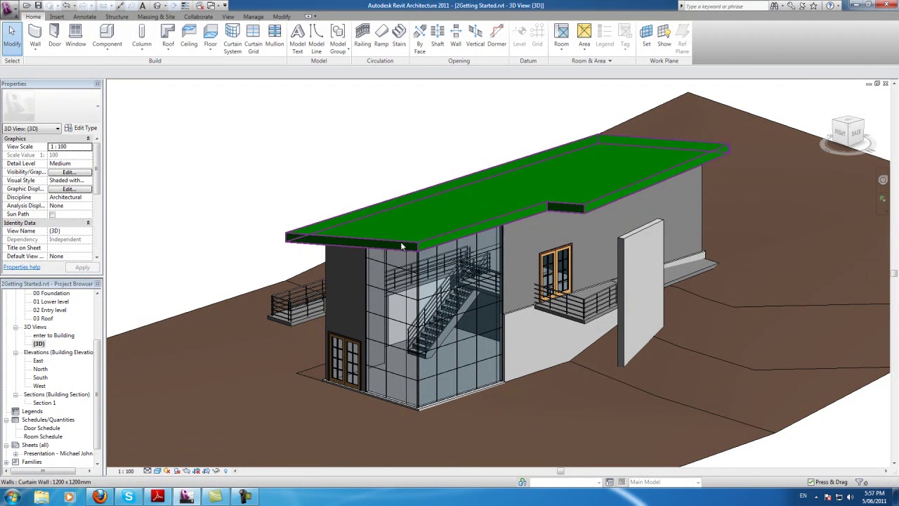
{"action": "mouse_move", "coordinate": [852, 131]}
{"action": "left_mouse_down"}
{"action": "mouse_move", "coordinate": [836, 132]}
{"action": "mouse_move", "coordinate": [852, 133]}
{"action": "left_mouse_up"}
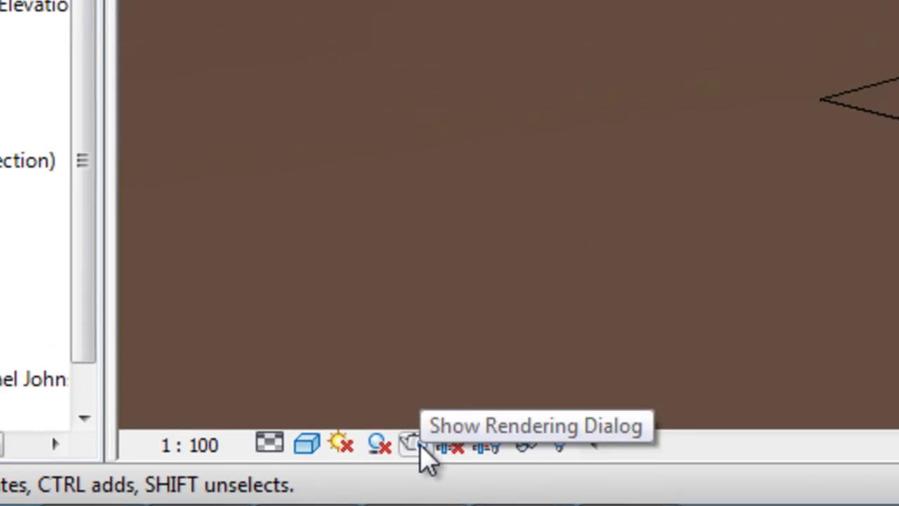
Open the rendering settings for the 3D view and limit the rendering to a region
{"action": "left_click", "coordinate": [421, 445]}
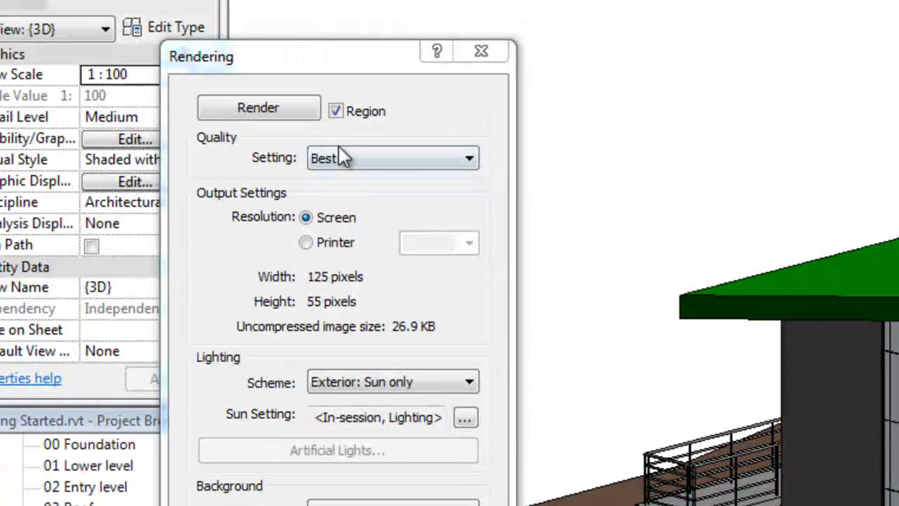
{"action": "left_click_drag", "start_coordinate": [364, 74], "coordinate": [417, 44]}
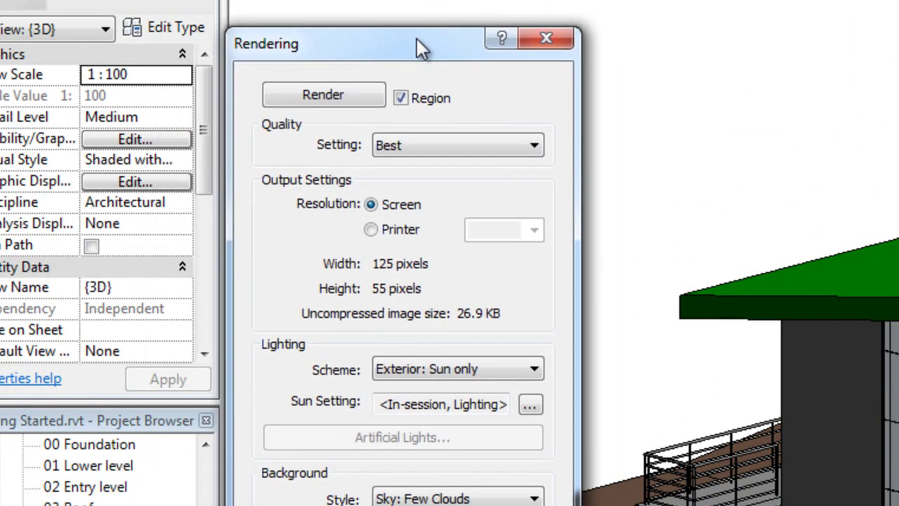
{"action": "left_click", "coordinate": [399, 100]}
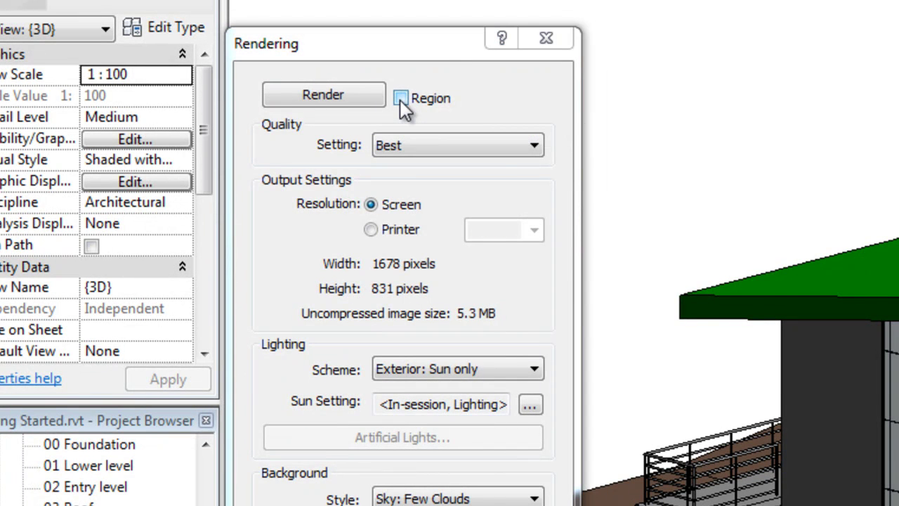
{"action": "left_click", "coordinate": [401, 99]}
Shrink the render region on all four sides so that it closely frames the building
{"action": "scroll", "coordinate": [364, 188], "scroll_direction": "down", "scroll_amount": 8}
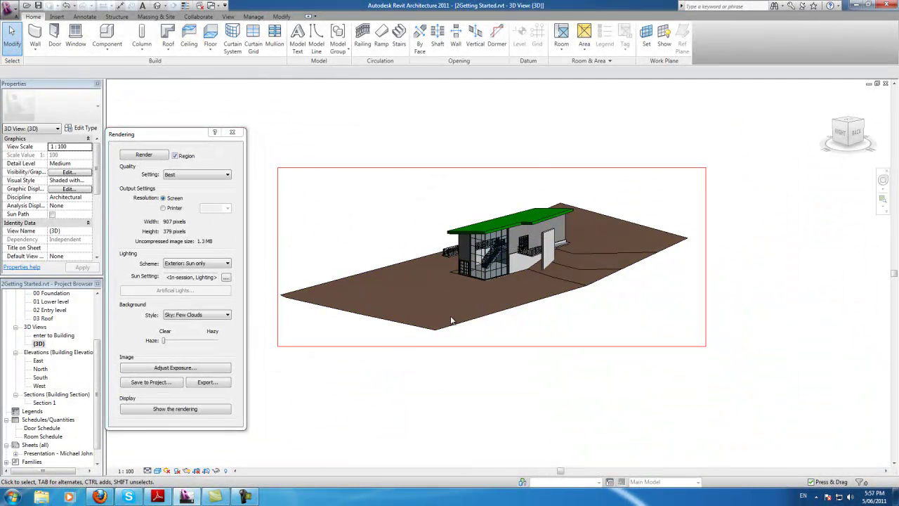
{"action": "left_click", "coordinate": [535, 168]}
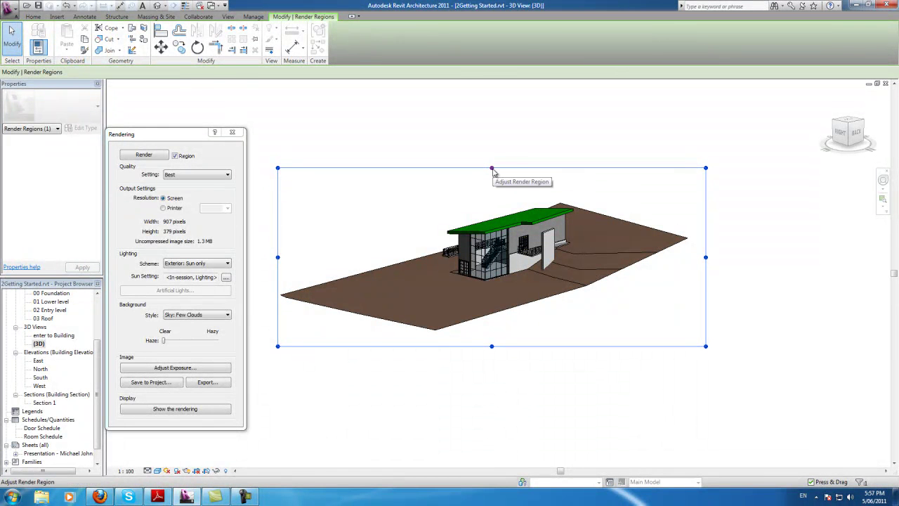
{"action": "left_click_drag", "start_coordinate": [492, 170], "coordinate": [494, 205]}
{"action": "left_click_drag", "start_coordinate": [493, 347], "coordinate": [490, 284]}
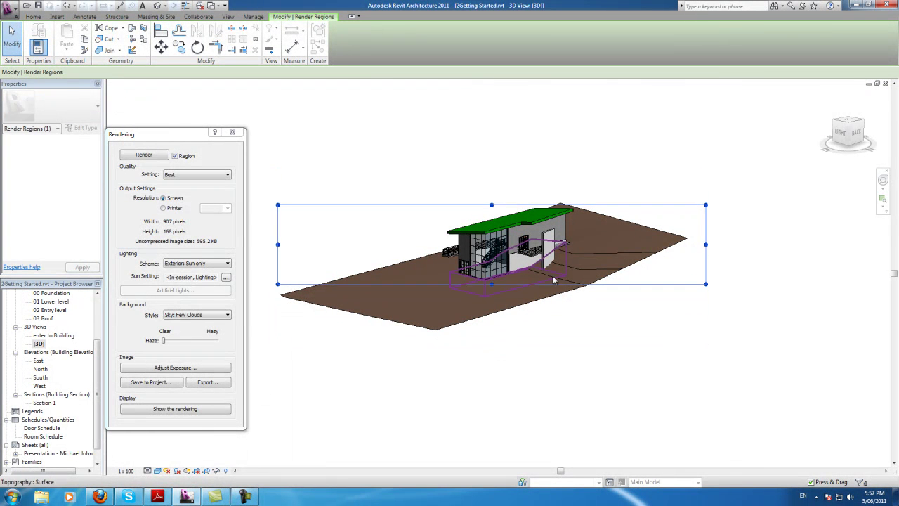
{"action": "left_click_drag", "start_coordinate": [707, 248], "coordinate": [578, 240]}
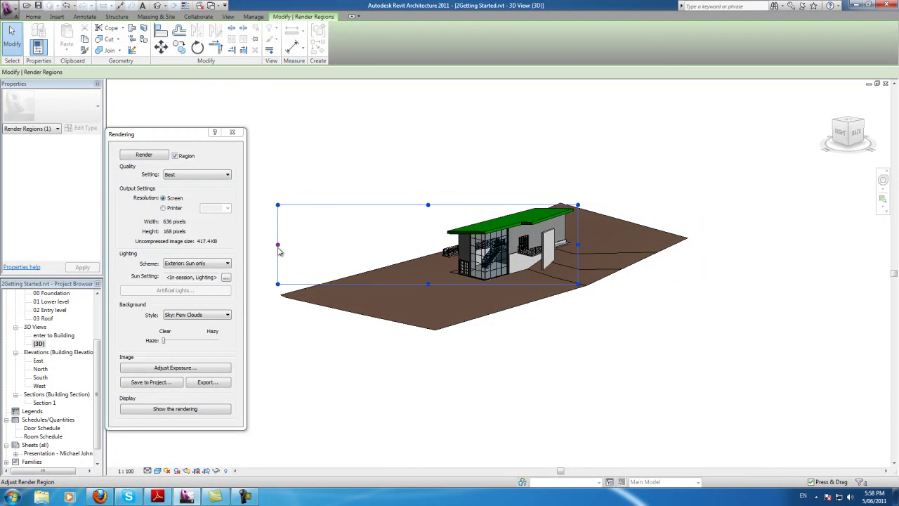
{"action": "left_click_drag", "start_coordinate": [280, 246], "coordinate": [438, 252]}
Zoom the view in and out to compare the output size of the render region at different scales
{"action": "scroll", "coordinate": [511, 240], "scroll_direction": "up", "scroll_amount": 3}
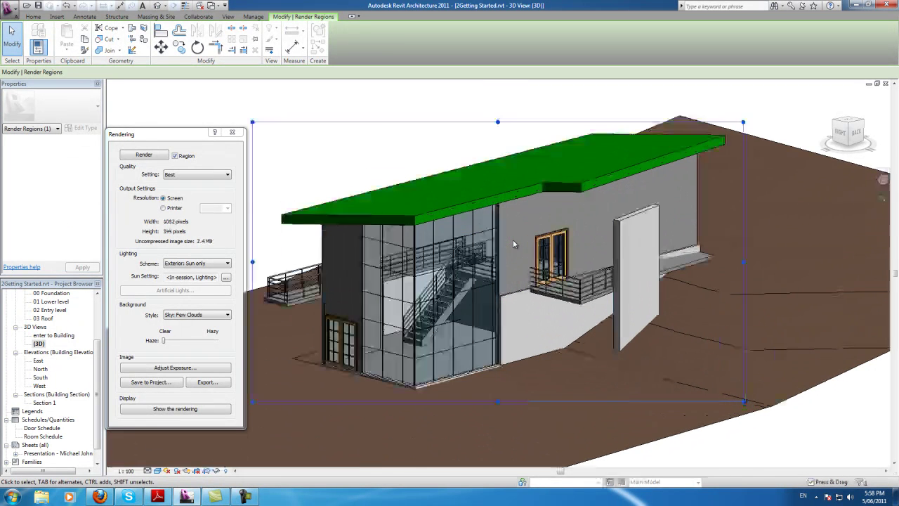
{"action": "scroll", "coordinate": [524, 260], "scroll_direction": "down", "scroll_amount": 1}
{"action": "scroll", "coordinate": [281, 187], "scroll_direction": "up", "scroll_amount": 2}
{"action": "scroll", "coordinate": [652, 320], "scroll_direction": "down", "scroll_amount": 2}
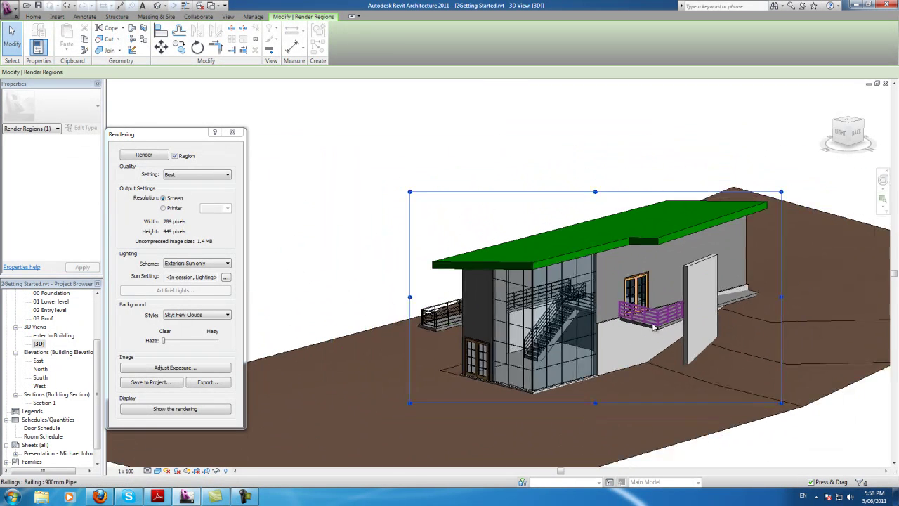
{"action": "scroll", "coordinate": [762, 354], "scroll_direction": "up", "scroll_amount": 2}
{"action": "scroll", "coordinate": [599, 313], "scroll_direction": "up", "scroll_amount": 2}
{"action": "scroll", "coordinate": [614, 318], "scroll_direction": "down", "scroll_amount": 2}
{"action": "scroll", "coordinate": [485, 429], "scroll_direction": "up", "scroll_amount": 1}
{"action": "scroll", "coordinate": [506, 398], "scroll_direction": "down", "scroll_amount": 2}
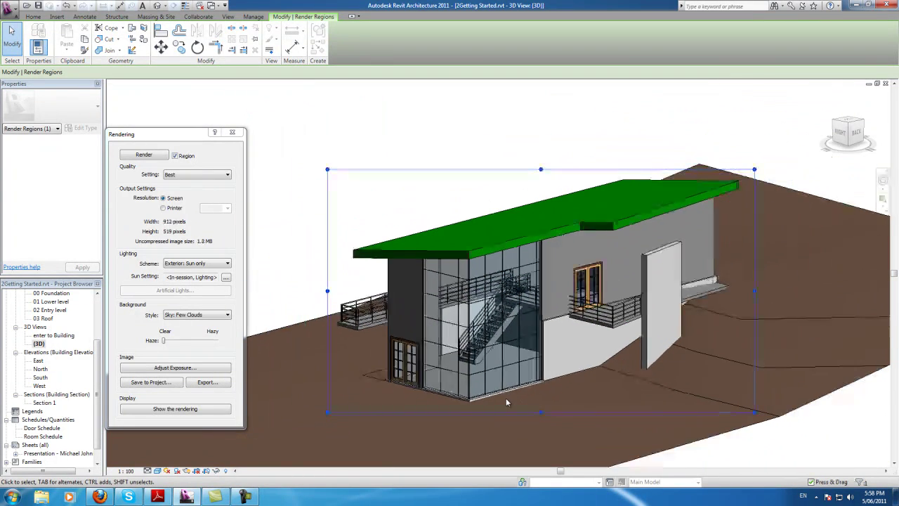
{"action": "scroll", "coordinate": [511, 382], "scroll_direction": "up", "scroll_amount": 2}
{"action": "scroll", "coordinate": [306, 338], "scroll_direction": "down", "scroll_amount": 1}
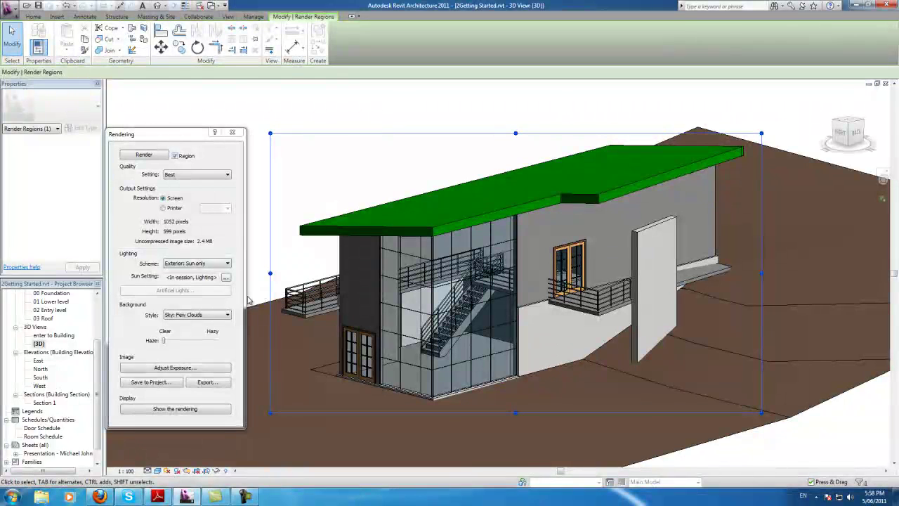
Move the rendering settings clear of the render region and set the rendering quality to Draft
{"action": "left_click_drag", "start_coordinate": [160, 138], "coordinate": [156, 127]}
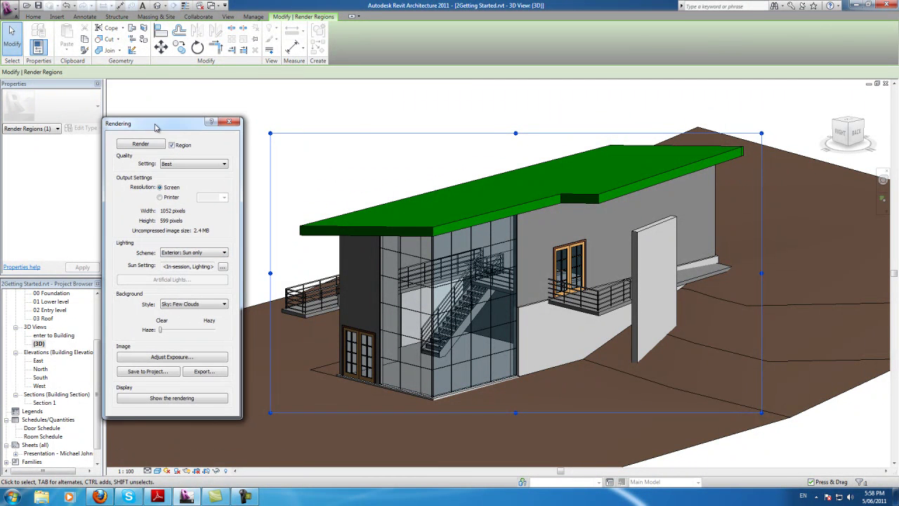
{"action": "left_click", "coordinate": [169, 164]}
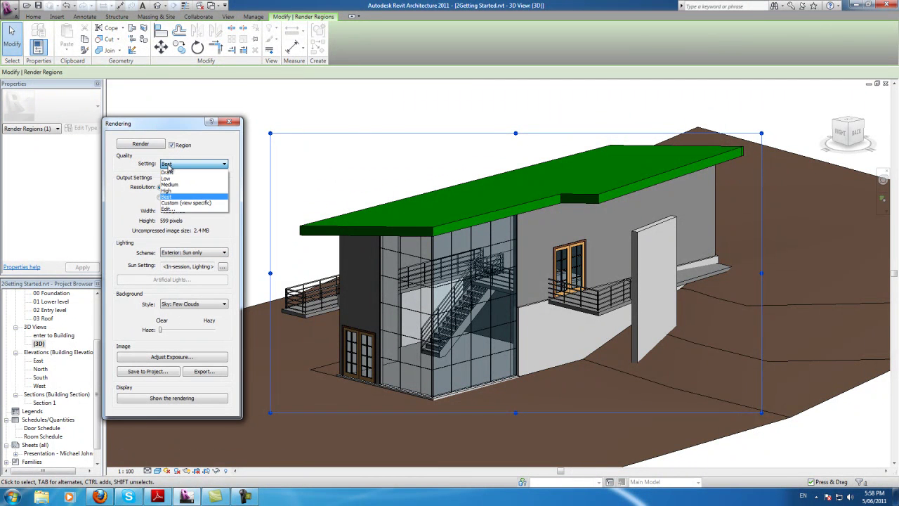
{"action": "left_click", "coordinate": [180, 171]}
{"action": "left_click", "coordinate": [185, 165]}
{"action": "left_click", "coordinate": [187, 167]}
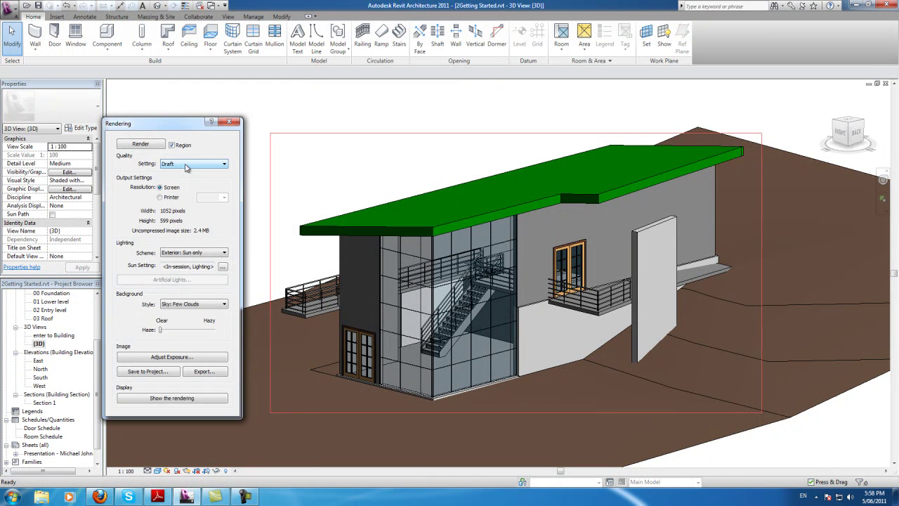
Choose the Exterior: Sun only lighting scheme and render the region around the building
{"action": "left_click", "coordinate": [198, 252]}
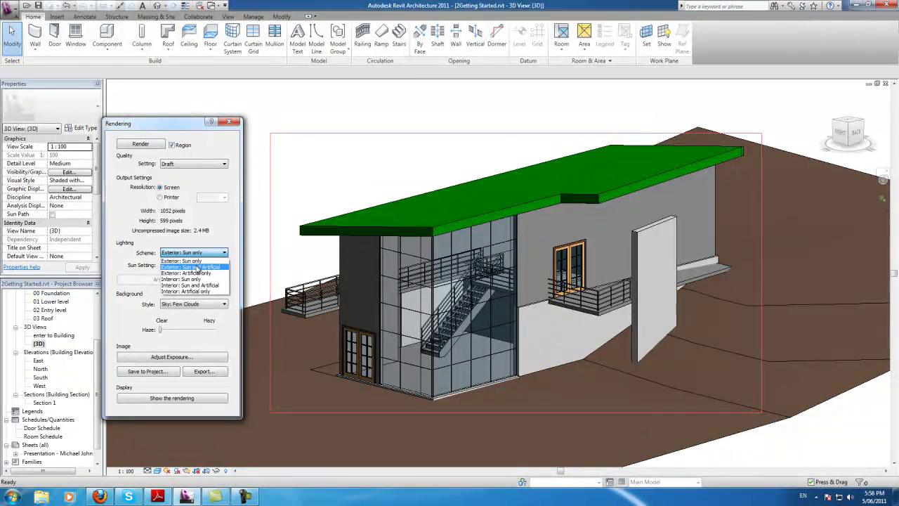
{"action": "left_click", "coordinate": [196, 261]}
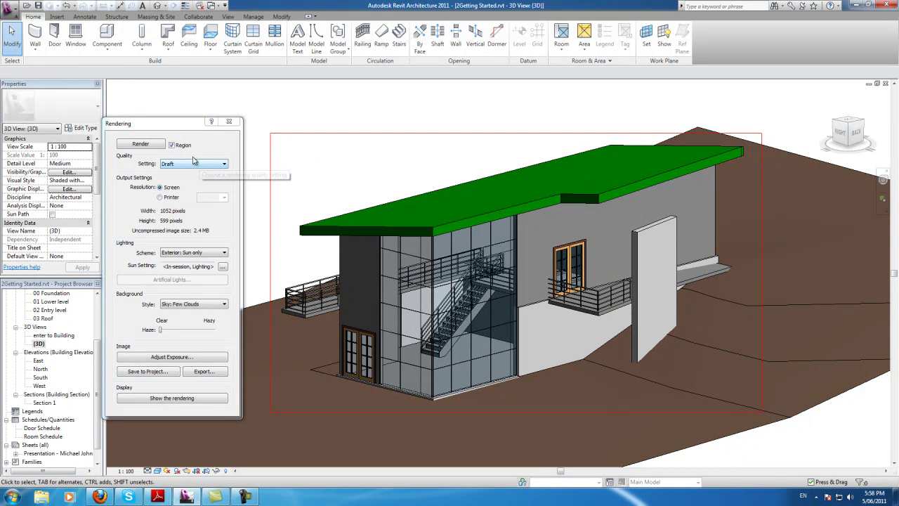
{"action": "left_click", "coordinate": [140, 145]}
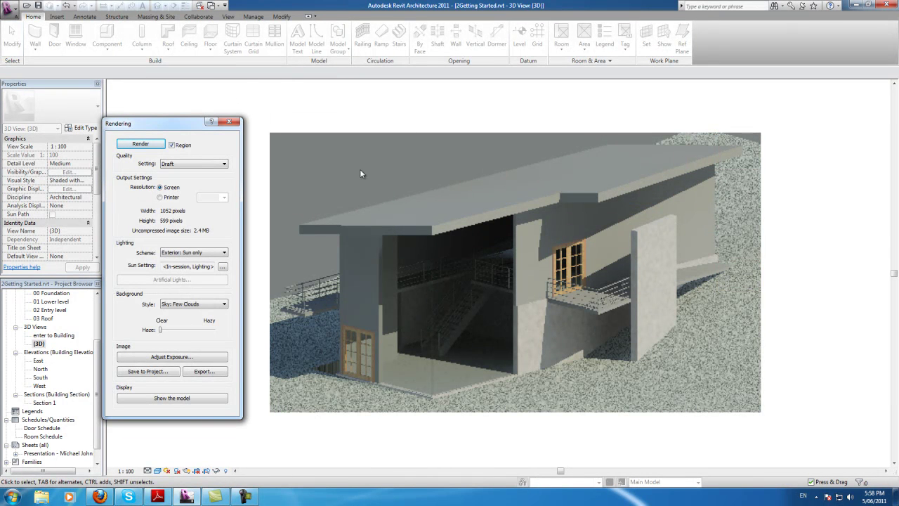
Set the rendering quality to Best
{"action": "left_click", "coordinate": [195, 165]}
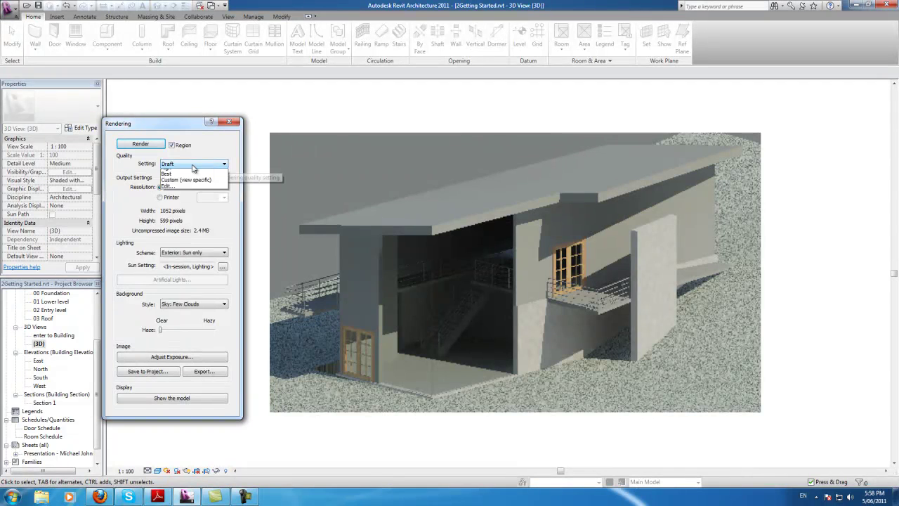
{"action": "left_click", "coordinate": [173, 197]}
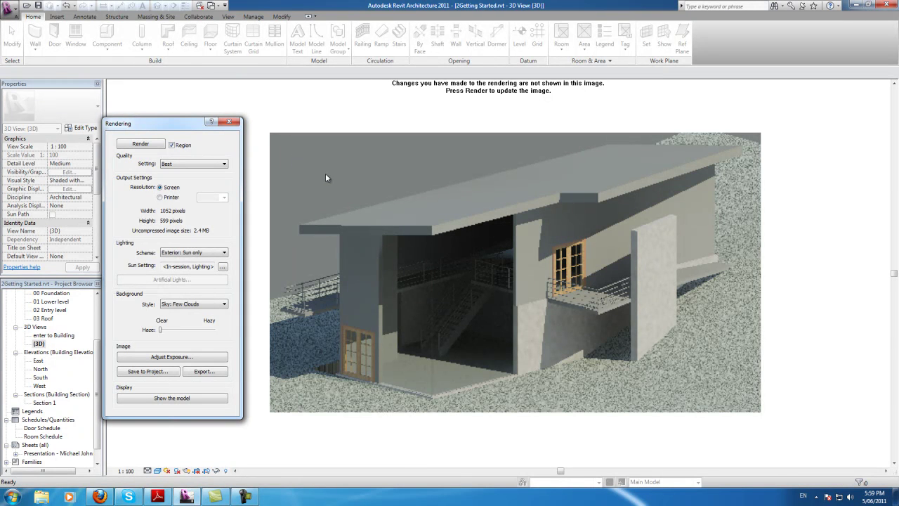
Render the region at best quality and time it with the online stopwatch in Firefox, moving the stopwatch clear of the image
{"action": "left_click", "coordinate": [100, 496]}
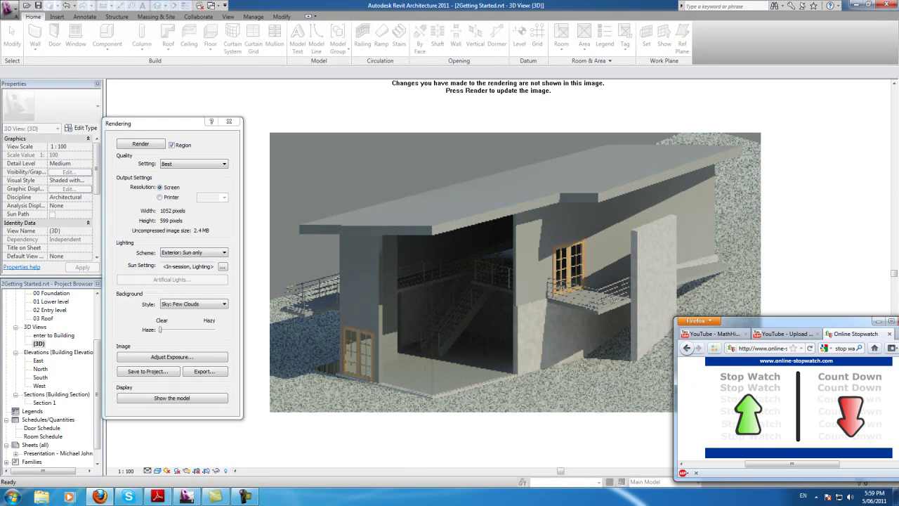
{"action": "mouse_move", "coordinate": [798, 324]}
{"action": "left_mouse_down"}
{"action": "mouse_move", "coordinate": [761, 320]}
{"action": "mouse_move", "coordinate": [796, 322]}
{"action": "left_mouse_up"}
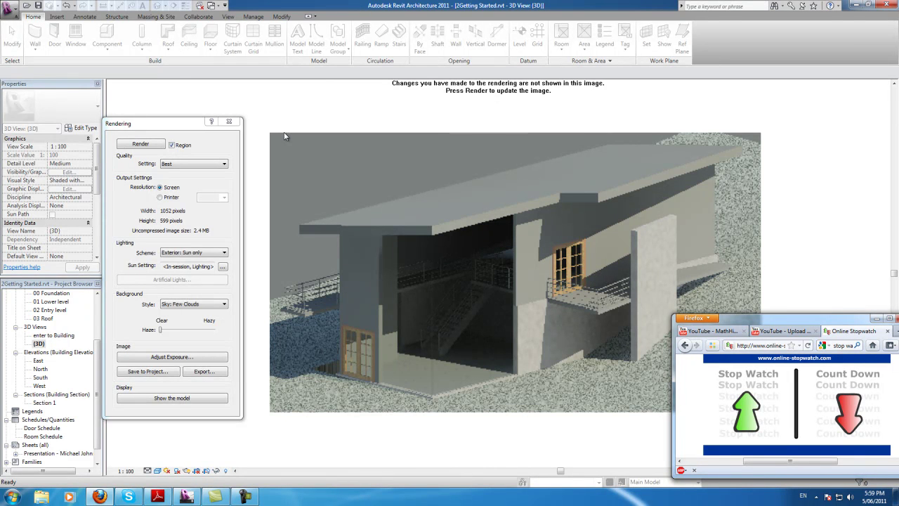
{"action": "left_click", "coordinate": [141, 144]}
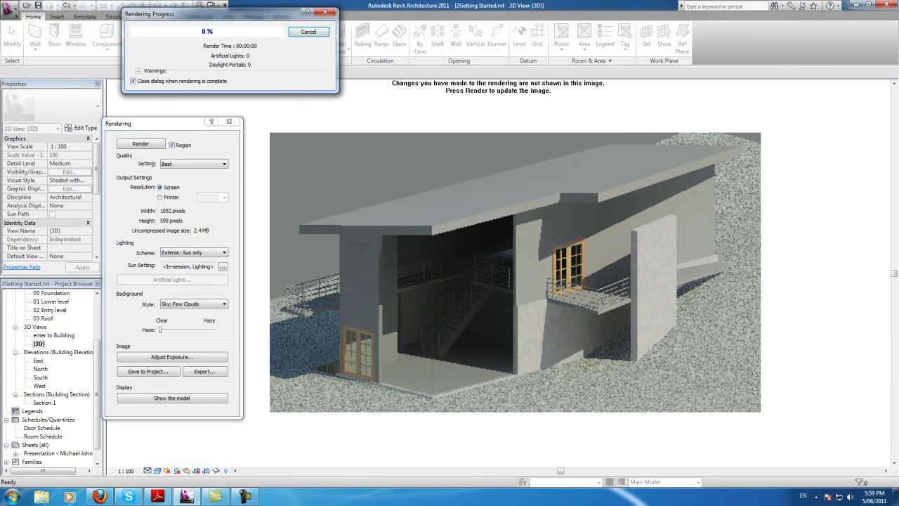
{"action": "key", "text": "alt+Tab"}
{"action": "left_click", "coordinate": [744, 414]}
{"action": "left_click", "coordinate": [760, 435]}
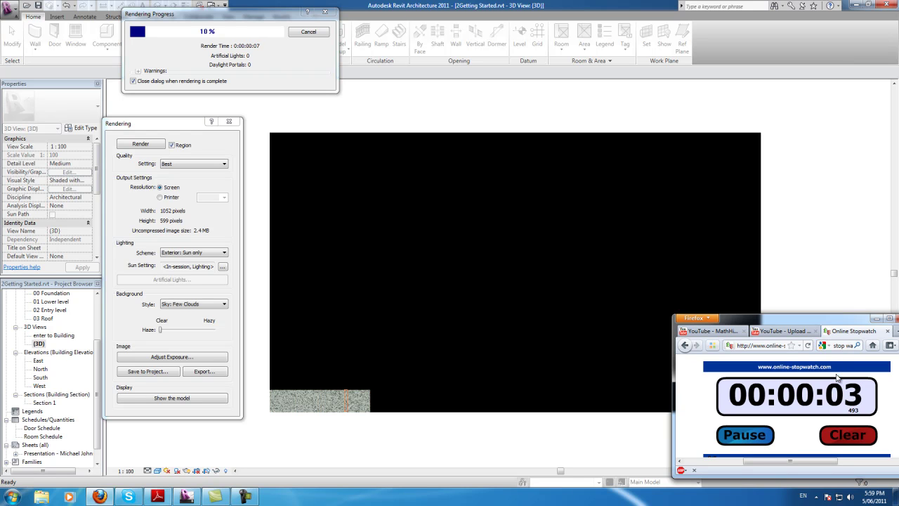
{"action": "left_click_drag", "start_coordinate": [827, 322], "coordinate": [842, 4]}
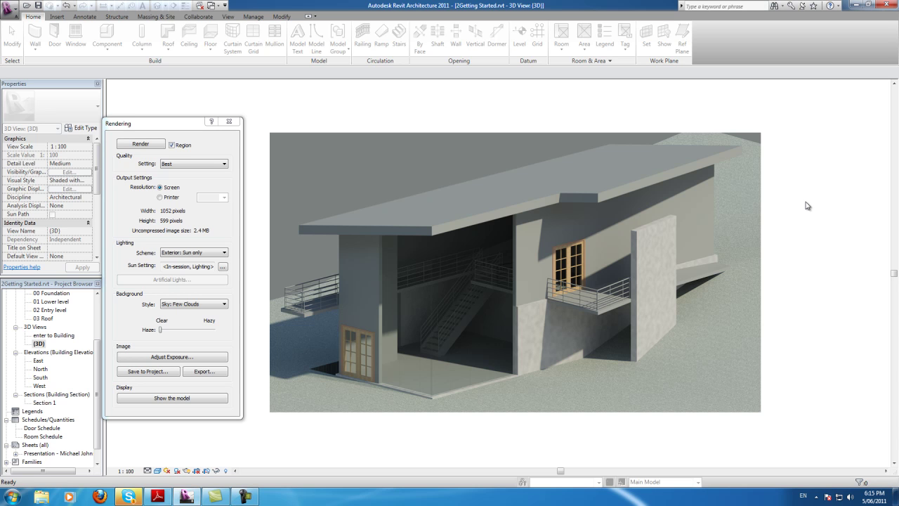
Examine the best-quality render up close and as a whole, checking the doors, stairs, railings, glazing and shadows
{"action": "scroll", "coordinate": [806, 205], "scroll_direction": "up", "scroll_amount": 2}
{"action": "scroll", "coordinate": [805, 205], "scroll_direction": "down", "scroll_amount": 2}
{"action": "scroll", "coordinate": [807, 206], "scroll_direction": "down", "scroll_amount": 1}
{"action": "scroll", "coordinate": [807, 205], "scroll_direction": "up", "scroll_amount": 8}
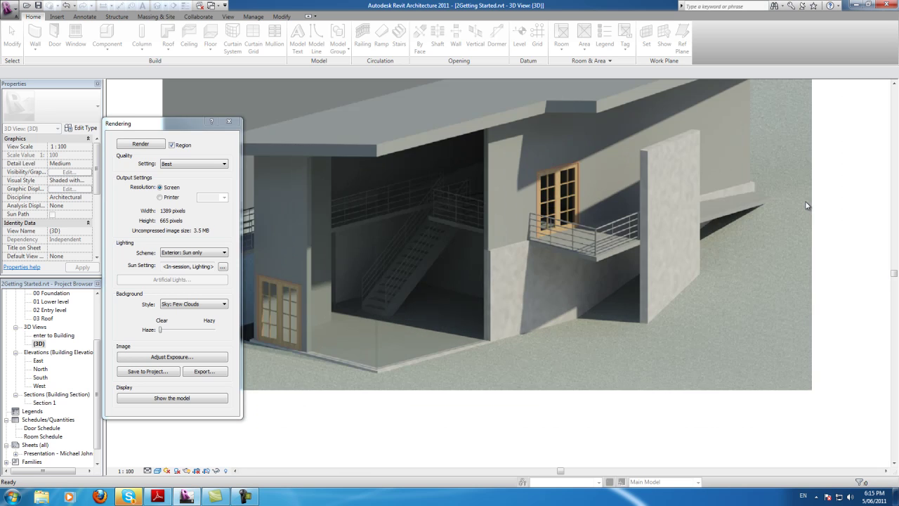
{"action": "scroll", "coordinate": [807, 205], "scroll_direction": "down", "scroll_amount": 8}
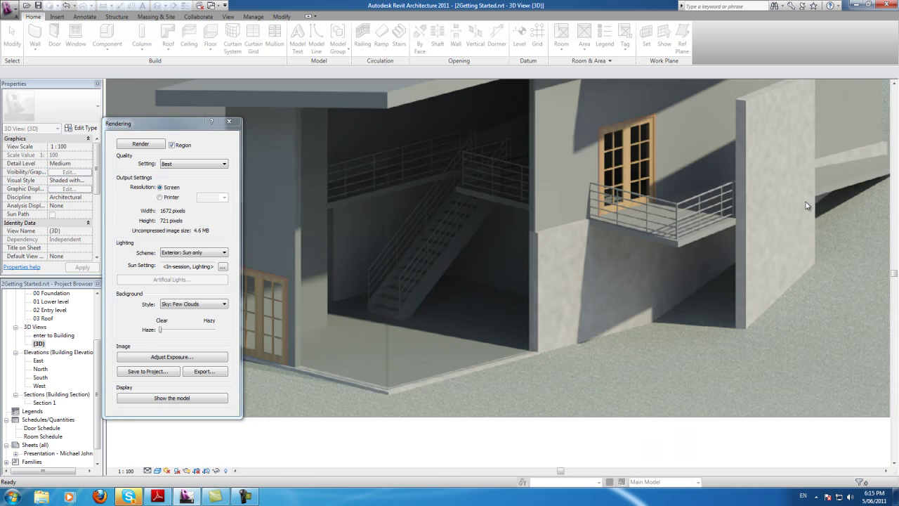
{"action": "scroll", "coordinate": [807, 205], "scroll_direction": "up", "scroll_amount": 6}
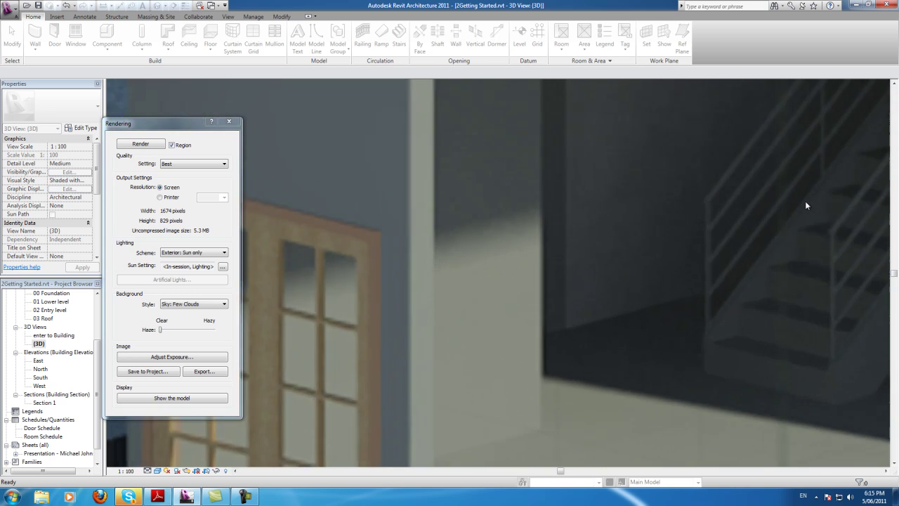
{"action": "scroll", "coordinate": [807, 205], "scroll_direction": "down", "scroll_amount": 2}
{"action": "scroll", "coordinate": [807, 206], "scroll_direction": "down", "scroll_amount": 4}
{"action": "scroll", "coordinate": [807, 205], "scroll_direction": "up", "scroll_amount": 9}
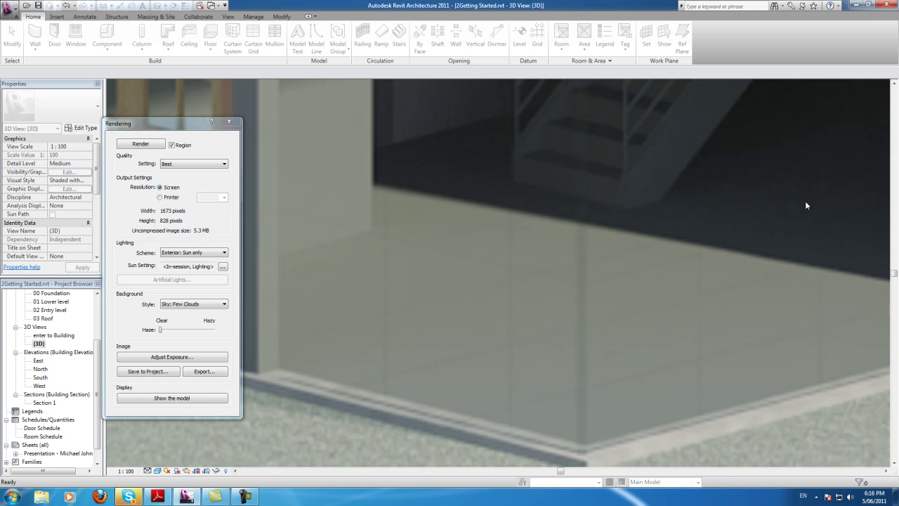
{"action": "scroll", "coordinate": [807, 205], "scroll_direction": "down", "scroll_amount": 5}
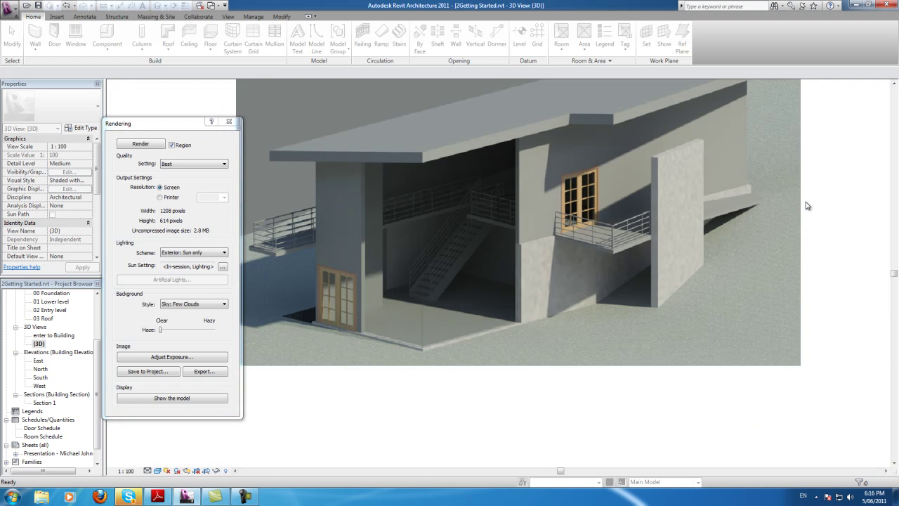
{"action": "scroll", "coordinate": [807, 206], "scroll_direction": "down", "scroll_amount": 2}
{"action": "scroll", "coordinate": [807, 205], "scroll_direction": "up", "scroll_amount": 5}
{"action": "scroll", "coordinate": [807, 205], "scroll_direction": "down", "scroll_amount": 2}
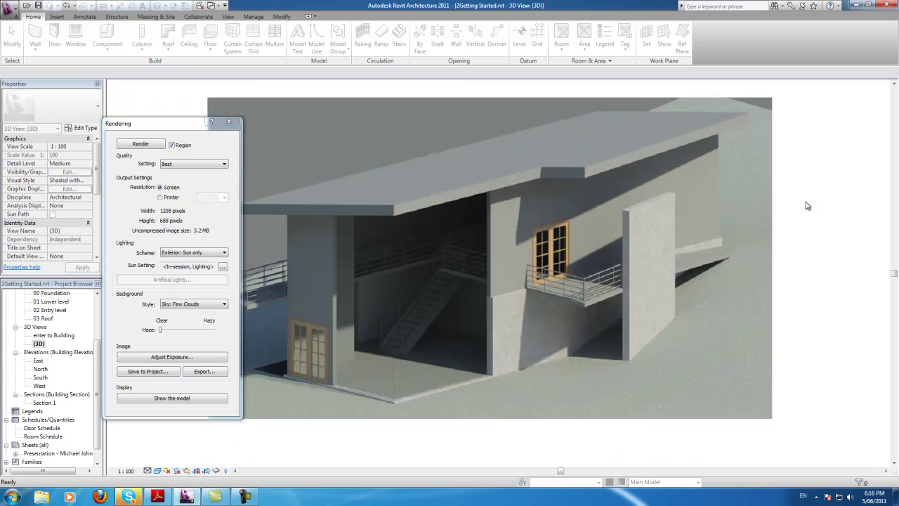
{"action": "scroll", "coordinate": [807, 205], "scroll_direction": "down", "scroll_amount": 1}
{"action": "scroll", "coordinate": [807, 205], "scroll_direction": "up", "scroll_amount": 6}
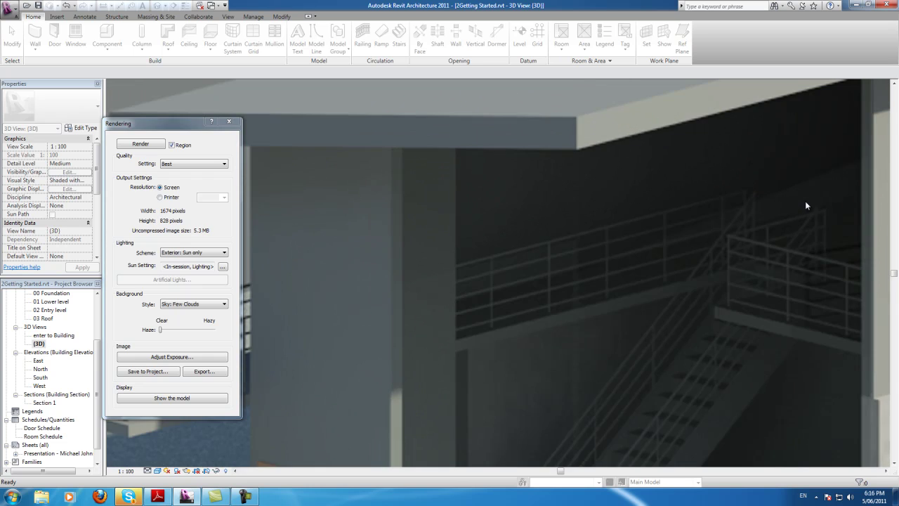
{"action": "scroll", "coordinate": [807, 205], "scroll_direction": "down", "scroll_amount": 4}
{"action": "scroll", "coordinate": [808, 205], "scroll_direction": "up", "scroll_amount": 3}
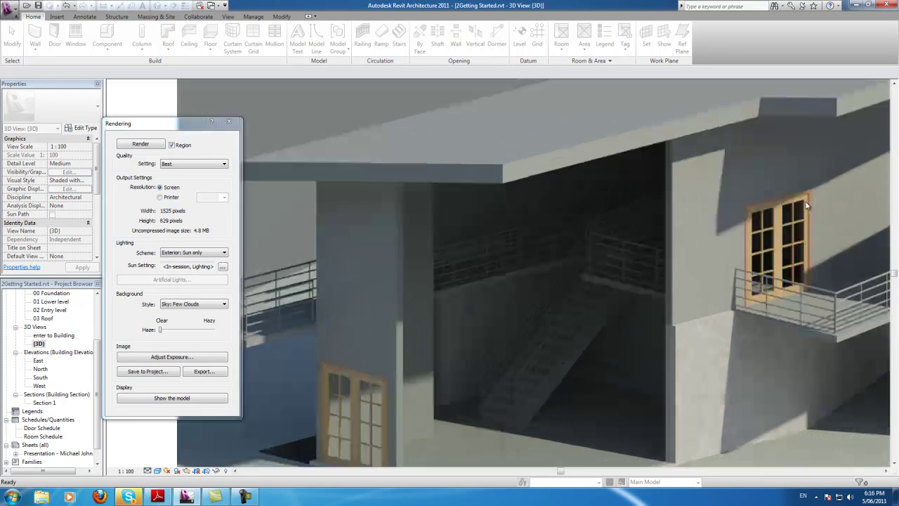
{"action": "scroll", "coordinate": [807, 205], "scroll_direction": "down", "scroll_amount": 3}
{"action": "scroll", "coordinate": [807, 205], "scroll_direction": "up", "scroll_amount": 2}
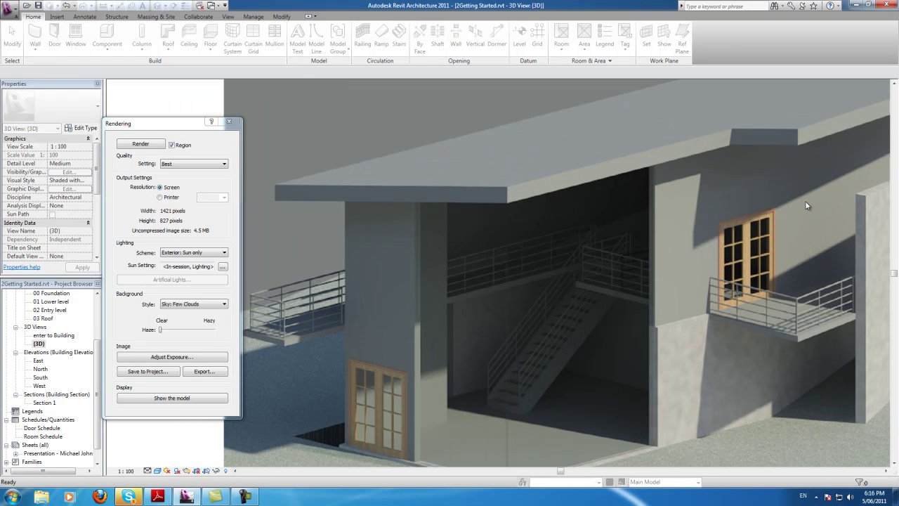
{"action": "scroll", "coordinate": [807, 205], "scroll_direction": "up", "scroll_amount": 1}
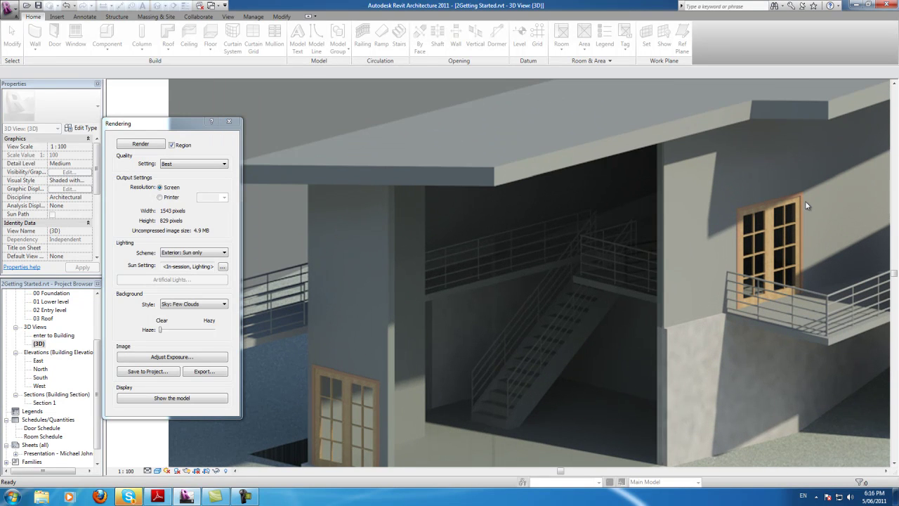
{"action": "scroll", "coordinate": [807, 206], "scroll_direction": "down", "scroll_amount": 3}
{"action": "key", "text": "shift+F10"}
{"action": "key", "text": "Escape"}
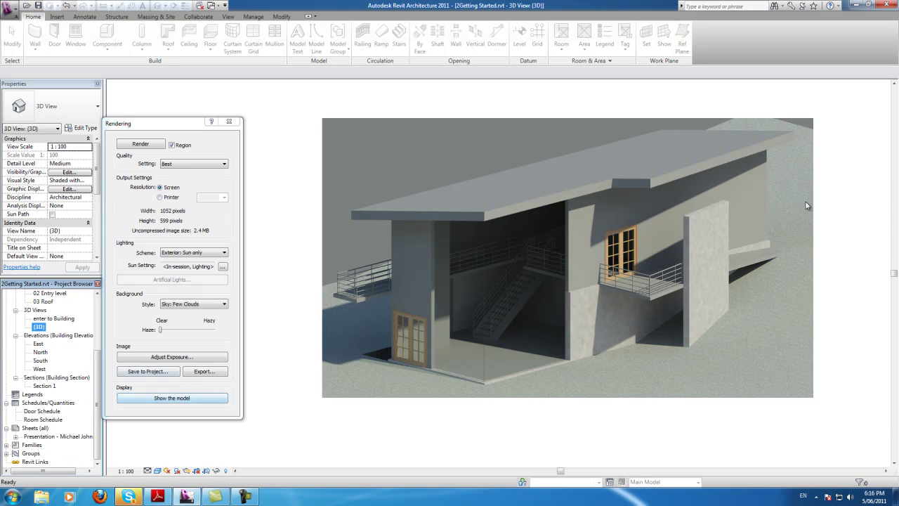
Save the rendered image to the project as 3D View and open it from the project's renderings
{"action": "left_click", "coordinate": [147, 371]}
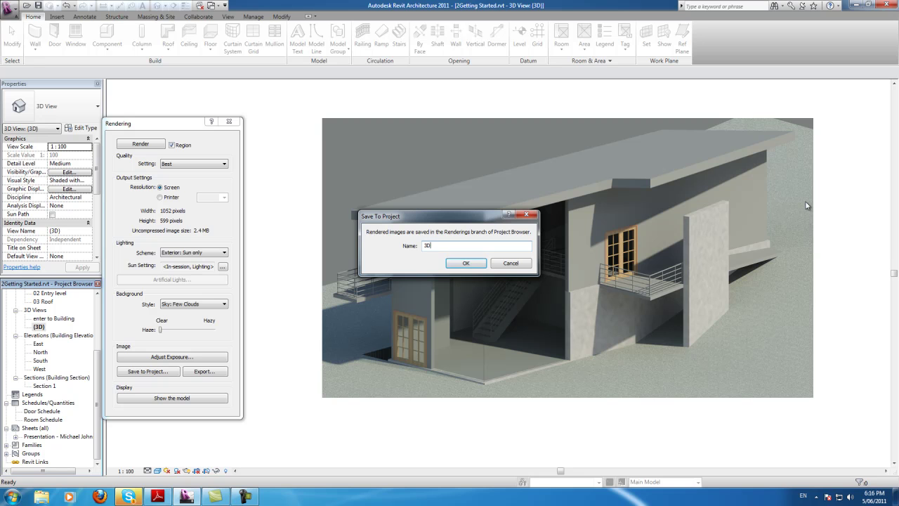
{"action": "key", "text": "Return"}
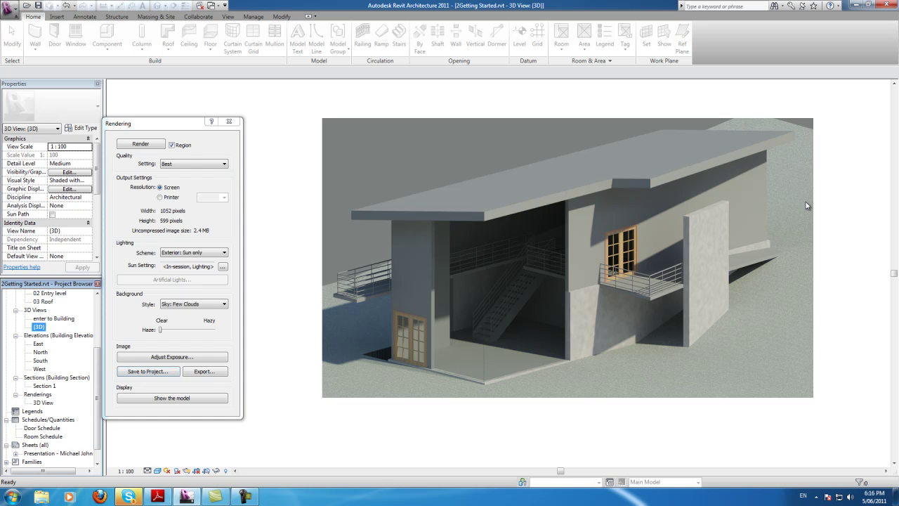
{"action": "key", "text": "Return"}
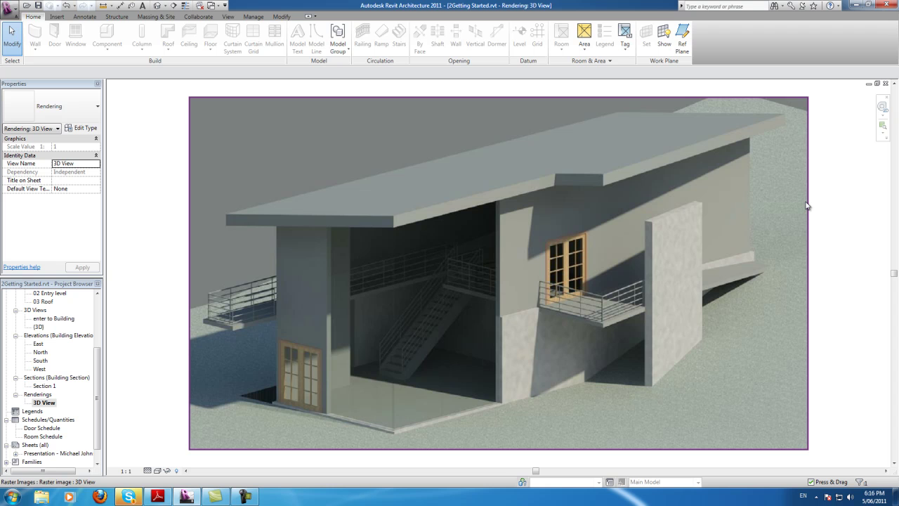
Inspect the saved 3D View rendering at close range and in full to judge its image quality
{"action": "scroll", "coordinate": [807, 205], "scroll_direction": "up", "scroll_amount": 3}
{"action": "scroll", "coordinate": [806, 205], "scroll_direction": "down", "scroll_amount": 4}
{"action": "scroll", "coordinate": [806, 205], "scroll_direction": "up", "scroll_amount": 6}
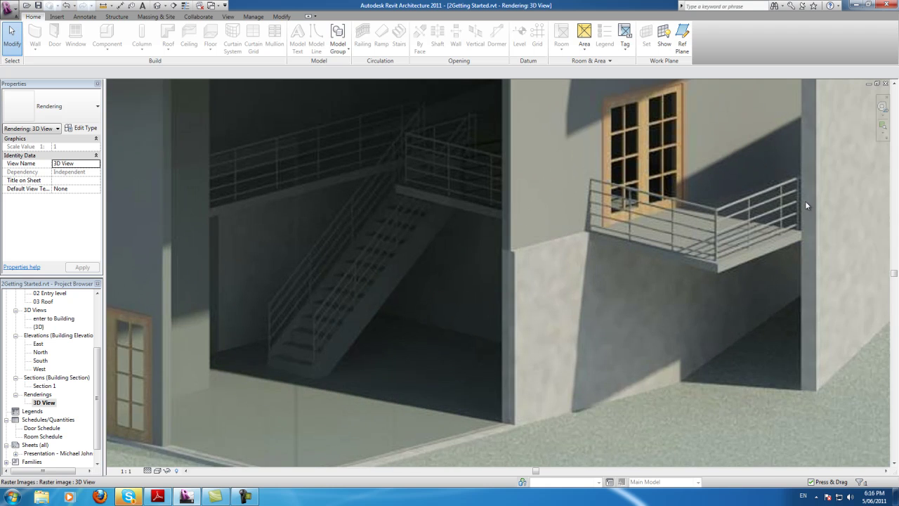
{"action": "scroll", "coordinate": [806, 205], "scroll_direction": "down", "scroll_amount": 1}
{"action": "scroll", "coordinate": [807, 205], "scroll_direction": "up", "scroll_amount": 2}
{"action": "scroll", "coordinate": [806, 205], "scroll_direction": "down", "scroll_amount": 3}
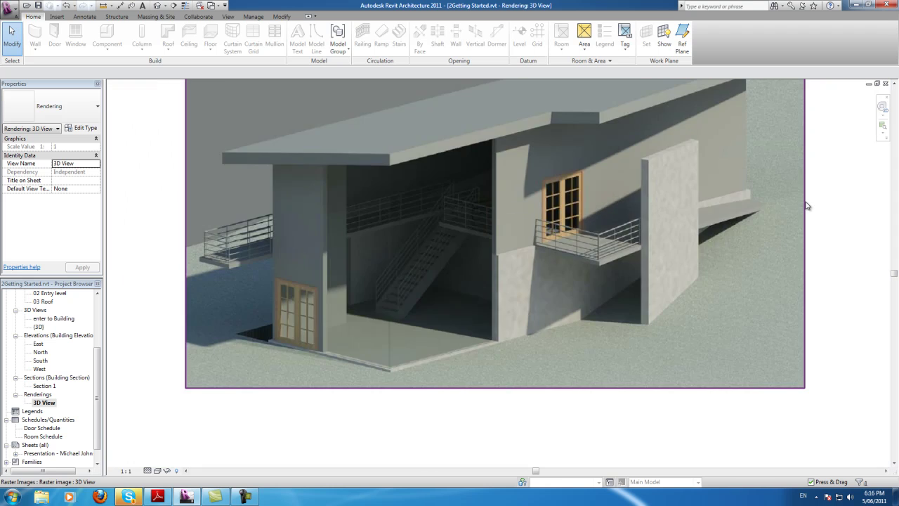
{"action": "scroll", "coordinate": [807, 205], "scroll_direction": "down", "scroll_amount": 3}
{"action": "scroll", "coordinate": [806, 205], "scroll_direction": "up", "scroll_amount": 1}
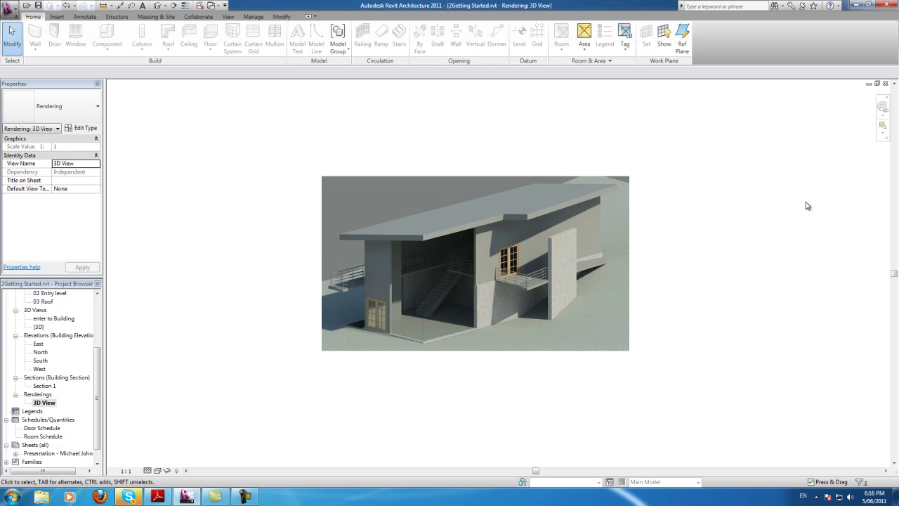
{"action": "right_click", "coordinate": [44, 402]}
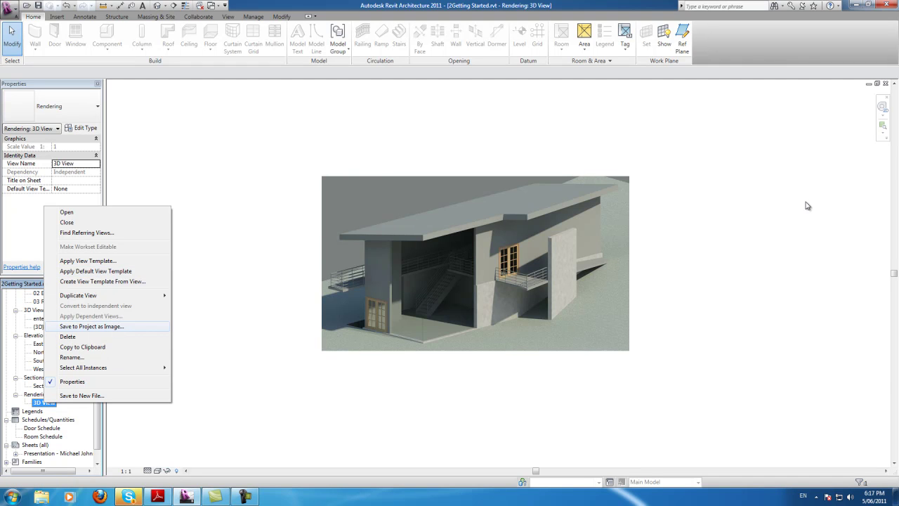
{"action": "key", "text": "Return"}
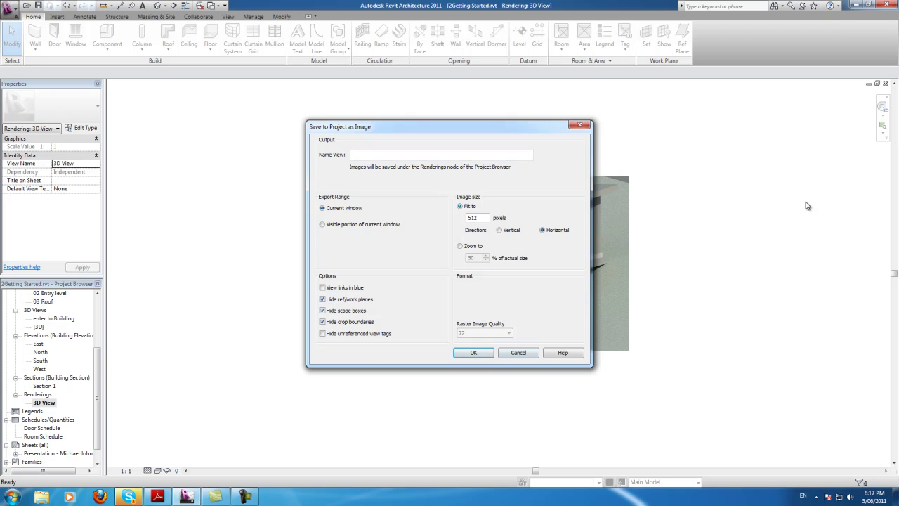
{"action": "key", "text": "Escape"}
Check the file types offered for saving the 3D View rendering to a new file, and leave without saving
{"action": "key", "text": "shift+F10"}
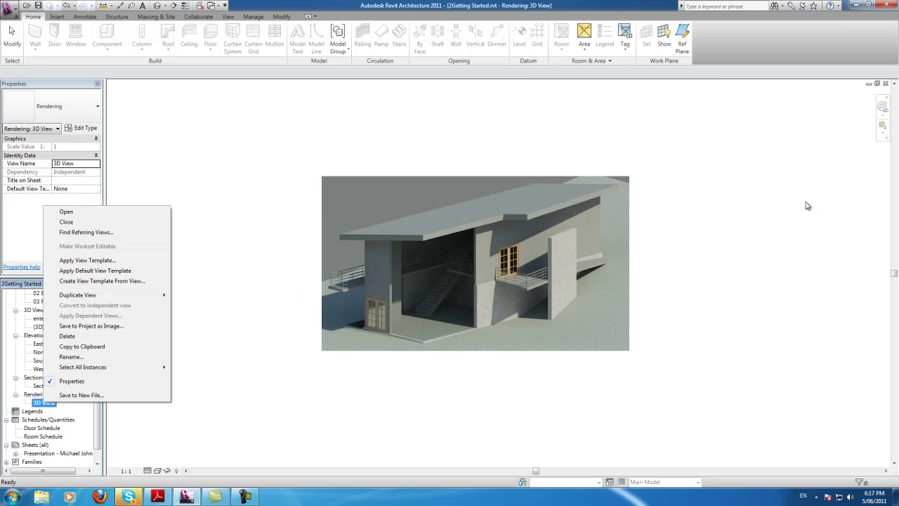
{"action": "key", "text": "Up"}
{"action": "key", "text": "Return"}
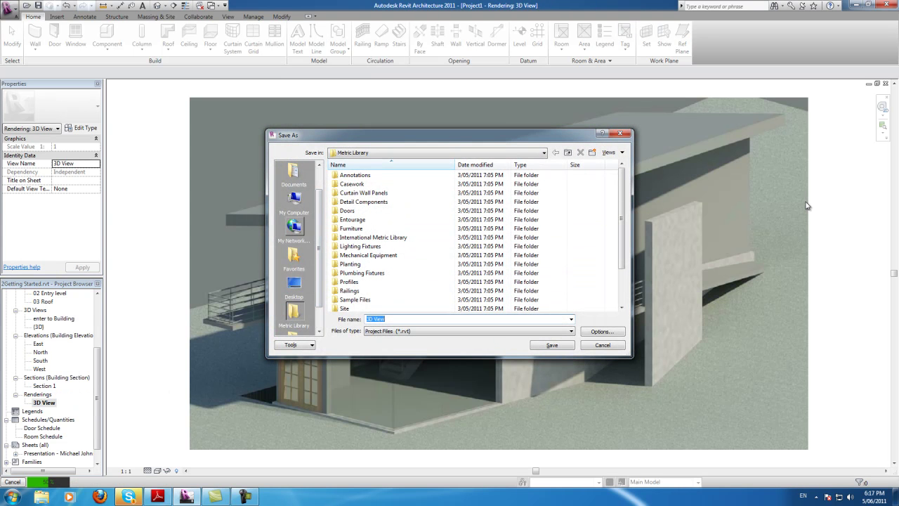
{"action": "key", "text": "Tab"}
{"action": "key", "text": "alt+Down"}
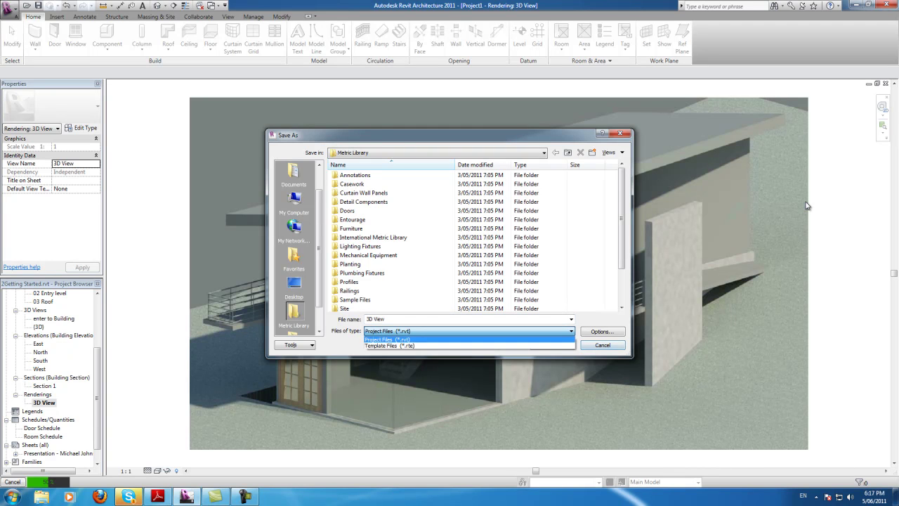
{"action": "key", "text": "Return"}
{"action": "key", "text": "Escape"}
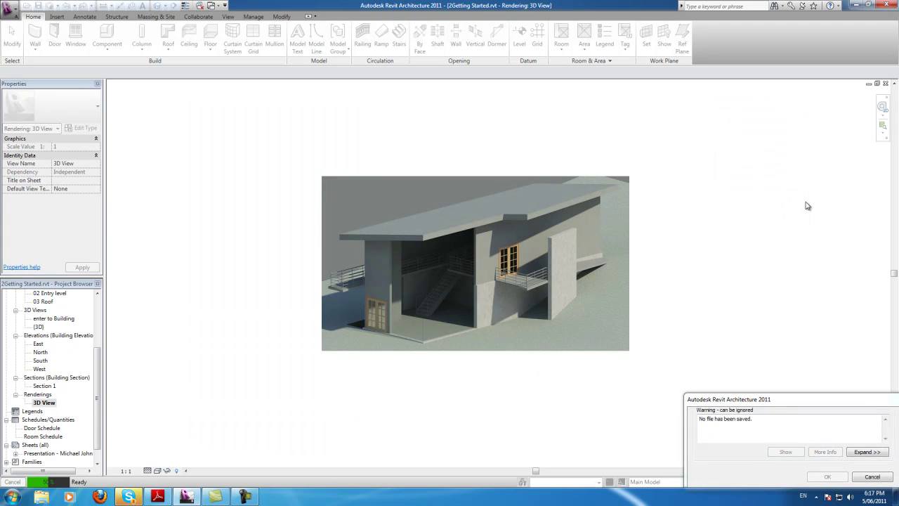
{"action": "key", "text": "Escape"}
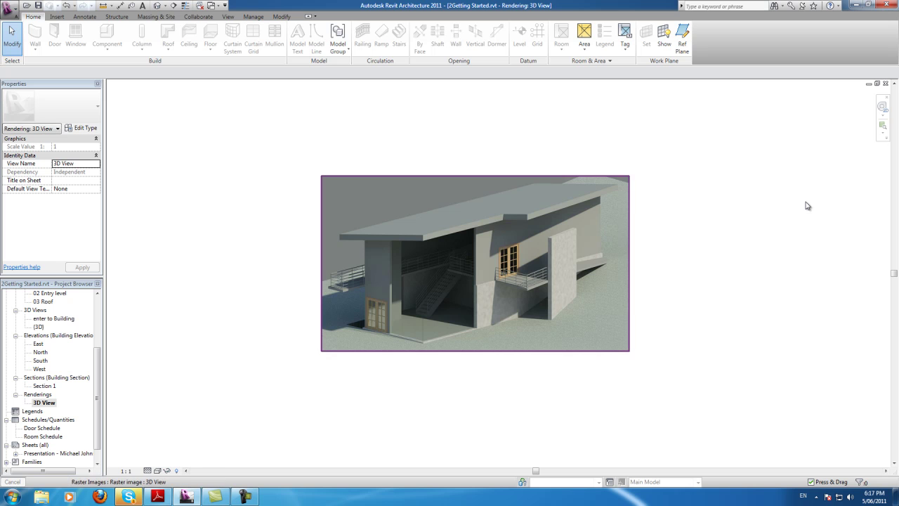
Select the raster image in the saved rendering to view its properties and examine it at several magnifications
{"action": "scroll", "coordinate": [532, 308], "scroll_direction": "down", "scroll_amount": 1}
{"action": "scroll", "coordinate": [532, 308], "scroll_direction": "up", "scroll_amount": 4}
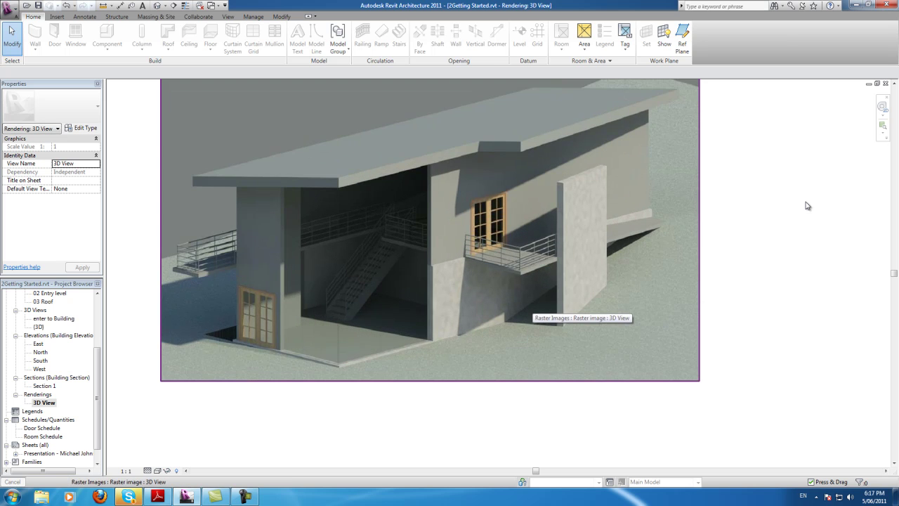
{"action": "scroll", "coordinate": [510, 316], "scroll_direction": "down", "scroll_amount": 11}
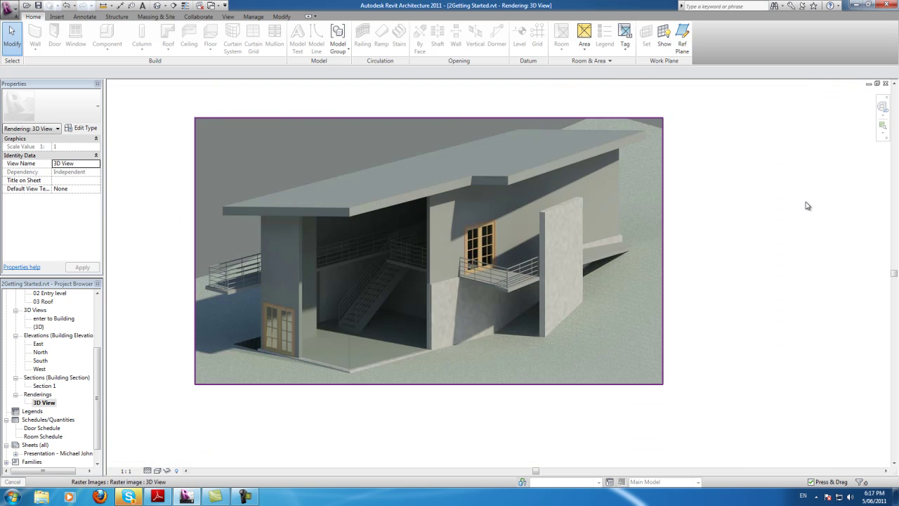
{"action": "scroll", "coordinate": [449, 309], "scroll_direction": "up", "scroll_amount": 6}
{"action": "scroll", "coordinate": [474, 305], "scroll_direction": "down", "scroll_amount": 1}
{"action": "left_click", "coordinate": [474, 305]}
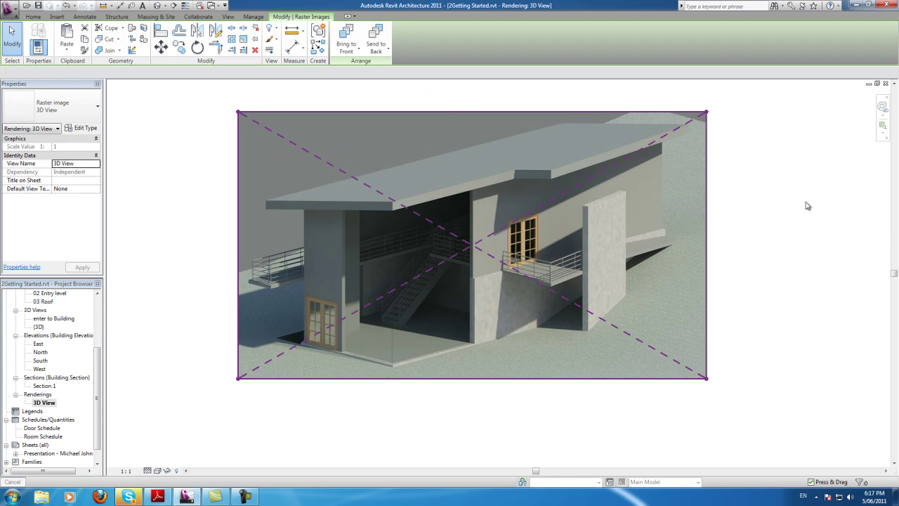
{"action": "scroll", "coordinate": [513, 256], "scroll_direction": "down", "scroll_amount": 2}
{"action": "scroll", "coordinate": [479, 307], "scroll_direction": "up", "scroll_amount": 8}
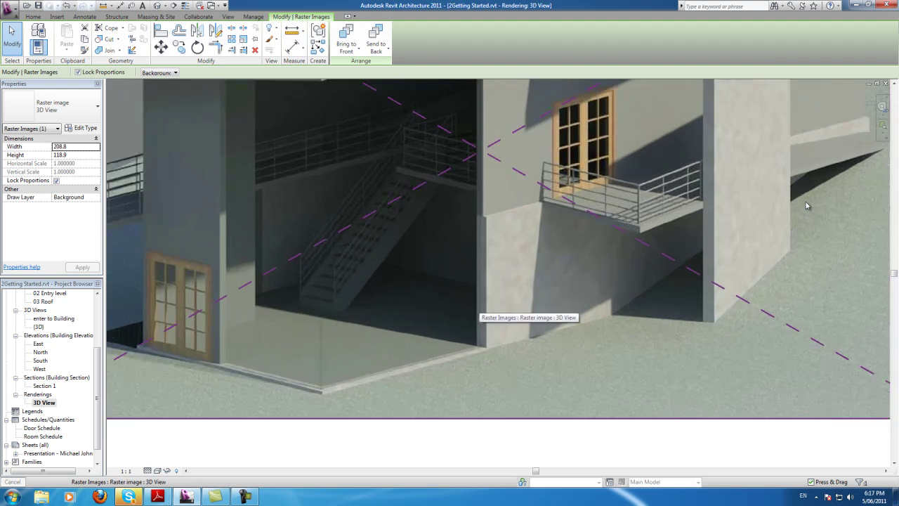
{"action": "scroll", "coordinate": [484, 169], "scroll_direction": "up", "scroll_amount": 2}
{"action": "scroll", "coordinate": [479, 182], "scroll_direction": "down", "scroll_amount": 7}
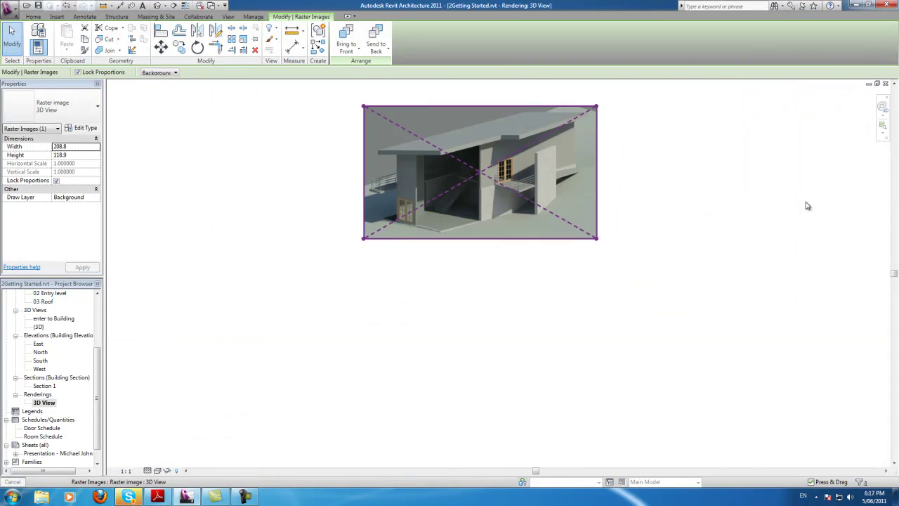
{"action": "scroll", "coordinate": [438, 273], "scroll_direction": "down", "scroll_amount": 3}
{"action": "scroll", "coordinate": [463, 197], "scroll_direction": "up", "scroll_amount": 1}
{"action": "scroll", "coordinate": [476, 192], "scroll_direction": "up", "scroll_amount": 6}
{"action": "scroll", "coordinate": [457, 284], "scroll_direction": "down", "scroll_amount": 6}
{"action": "scroll", "coordinate": [404, 185], "scroll_direction": "up", "scroll_amount": 1}
{"action": "scroll", "coordinate": [402, 240], "scroll_direction": "up", "scroll_amount": 4}
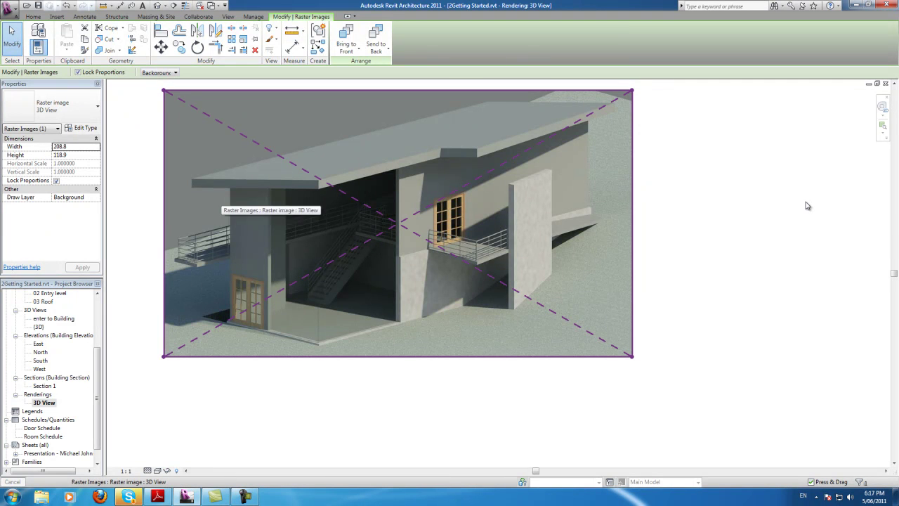
{"action": "scroll", "coordinate": [301, 237], "scroll_direction": "down", "scroll_amount": 2}
{"action": "scroll", "coordinate": [328, 164], "scroll_direction": "up", "scroll_amount": 4}
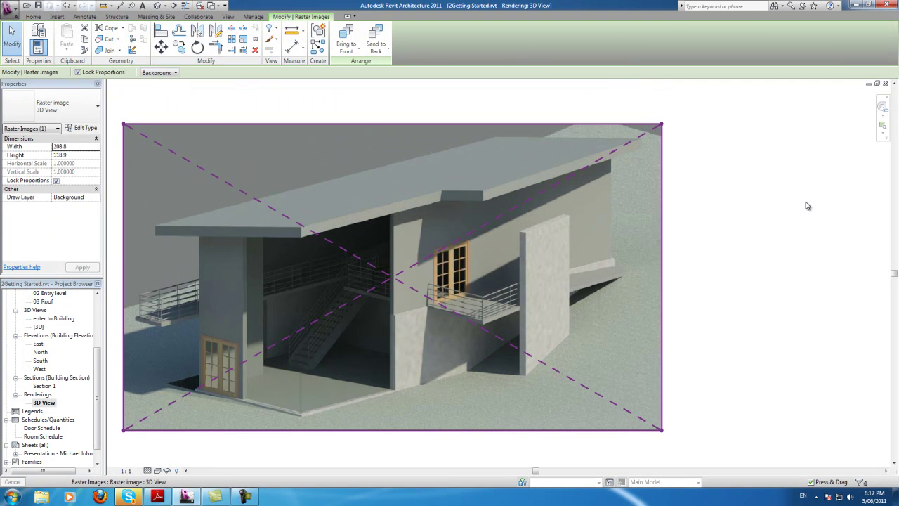
{"action": "key", "text": "Escape"}
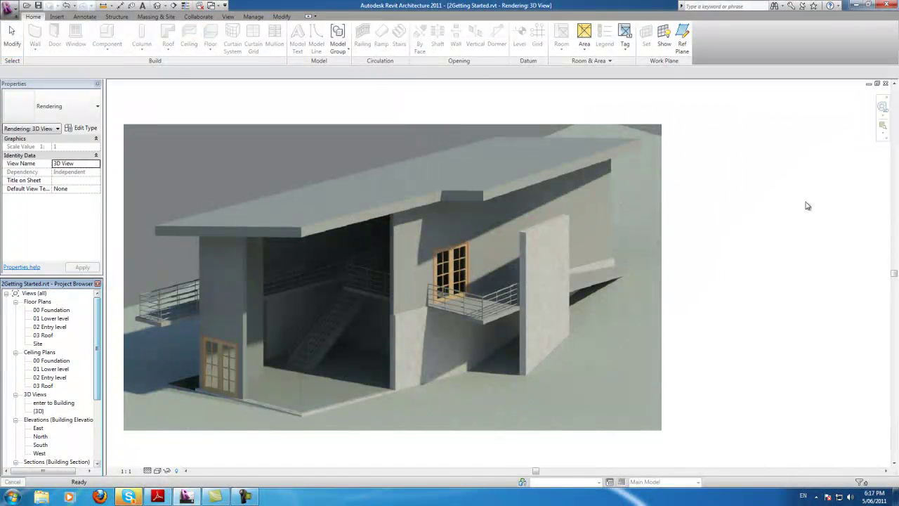